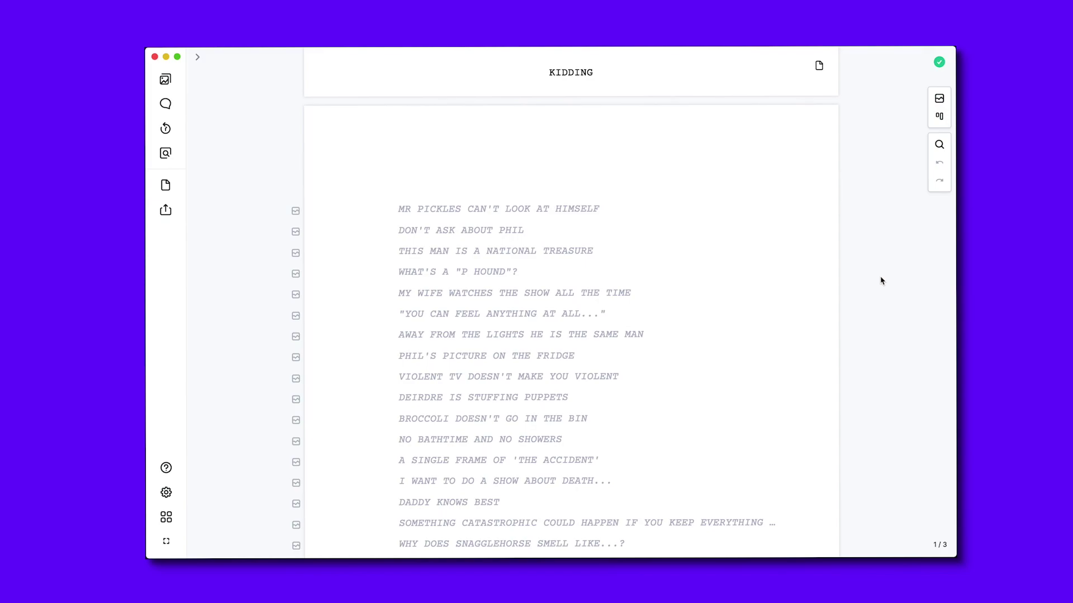
# Step: Switch the KIDDING script to its Board view of beat cards in act columns
pyautogui.click(939, 116)
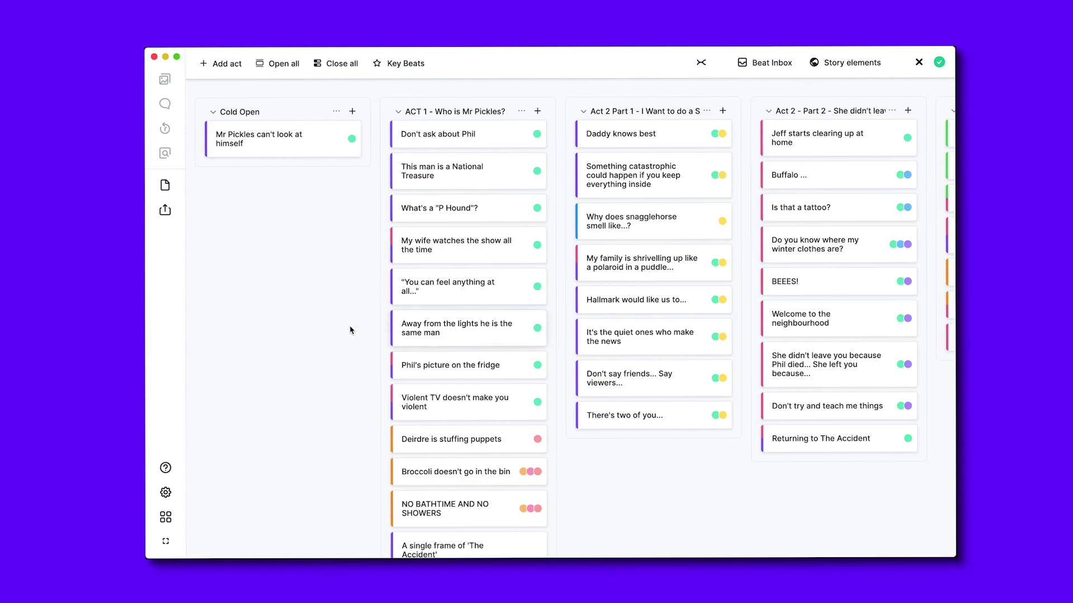
pyautogui.hscroll(10, 296, 337)
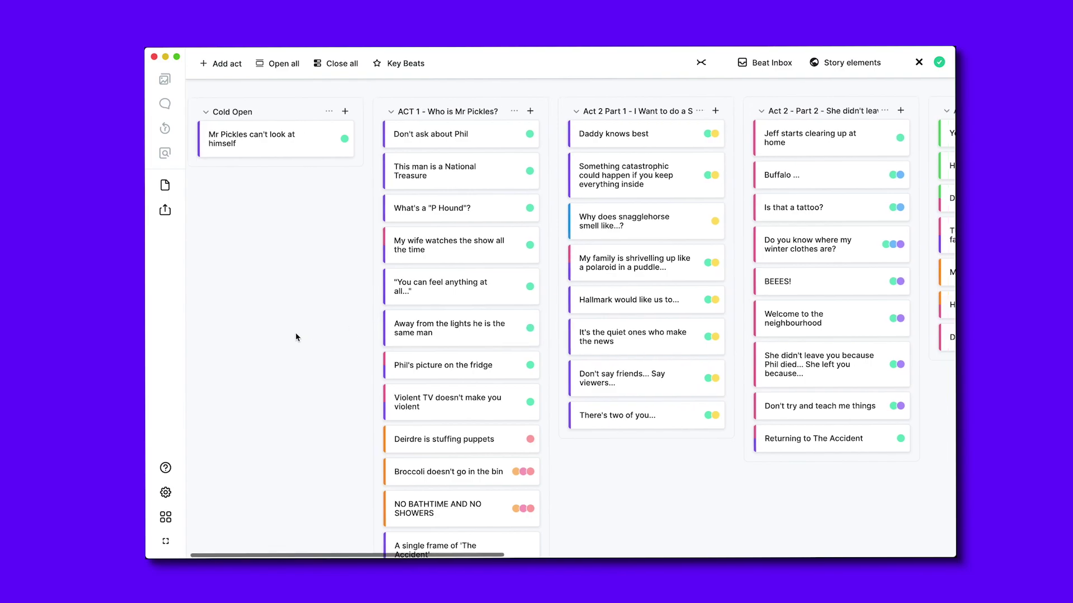
pyautogui.hscroll(10, 296, 337)
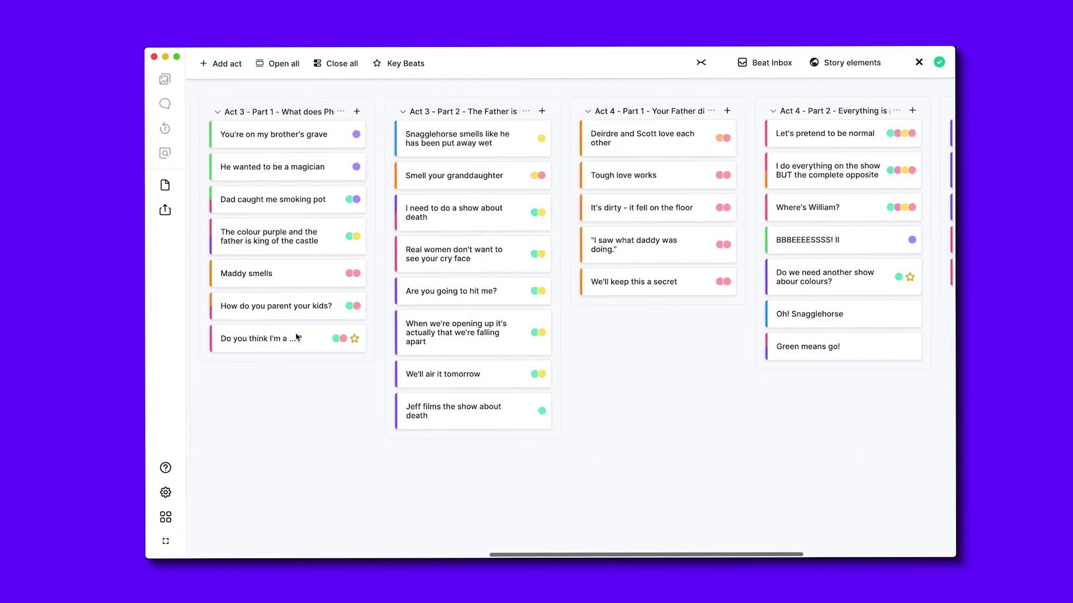
pyautogui.hscroll(-20, 297, 337)
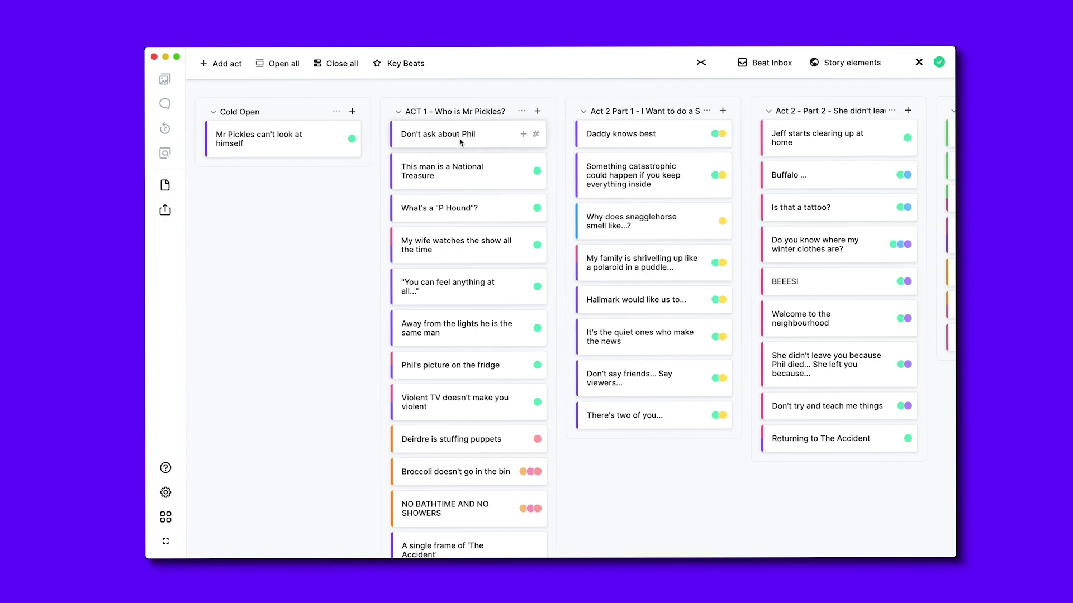
pyautogui.click(836, 71)
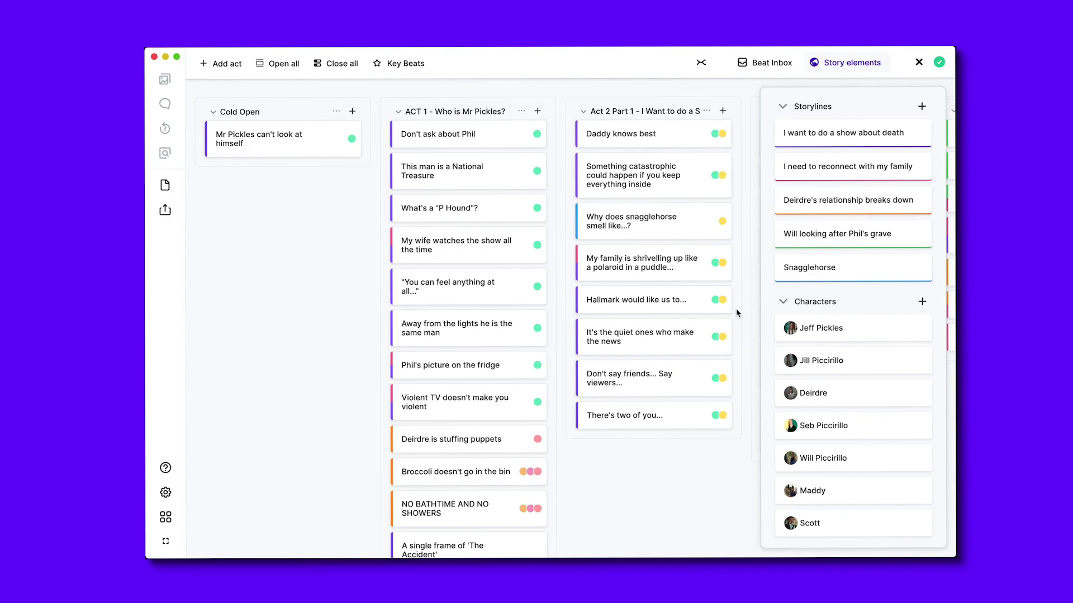
pyautogui.scroll(-3, 787, 342)
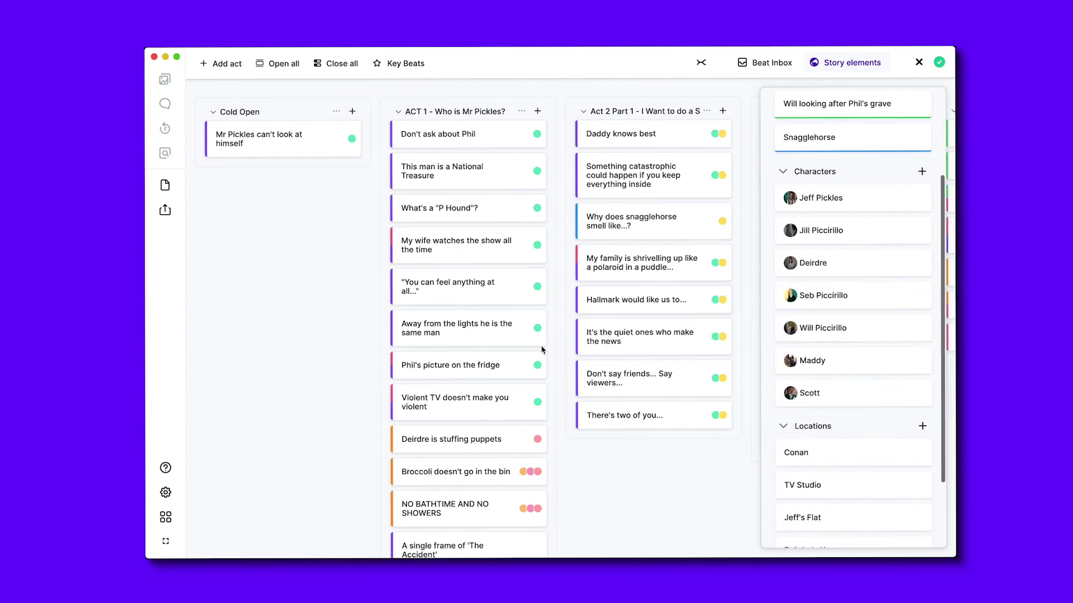
pyautogui.scroll(-5, 545, 359)
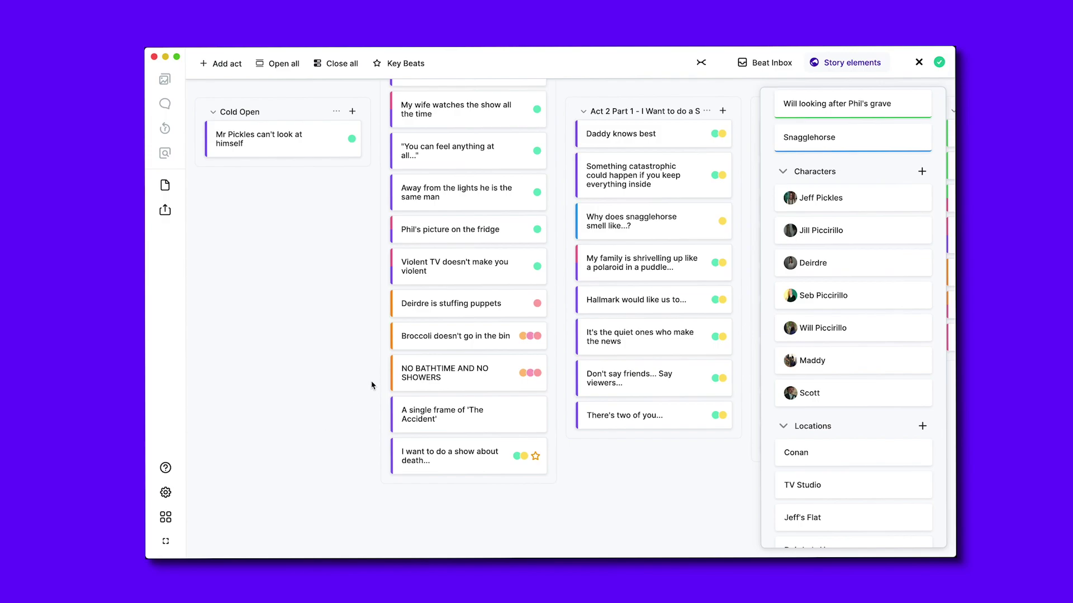
pyautogui.scroll(5, 510, 342)
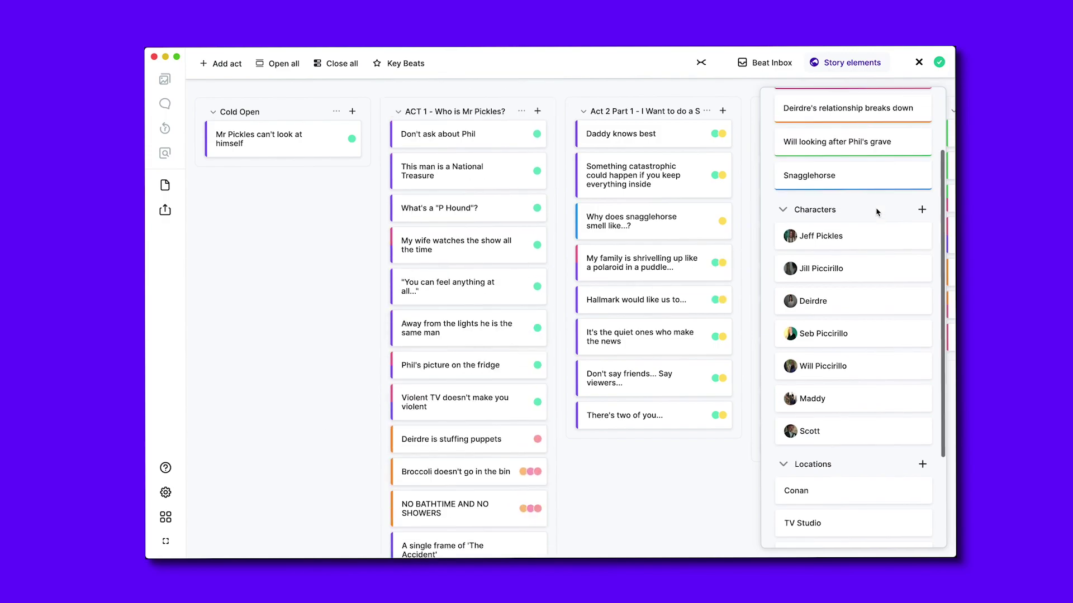
pyautogui.scroll(3, 877, 209)
pyautogui.click(852, 65)
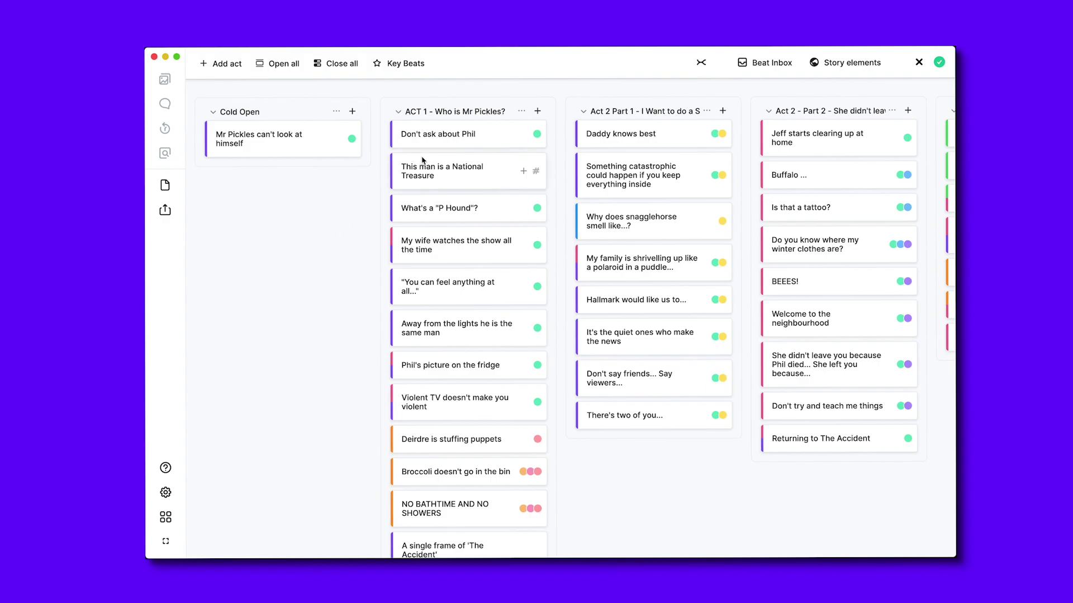
# Step: Add a 'New Beat' card under 'Don't ask about Phil', starting its description 'This is the action…'
pyautogui.click(447, 133)
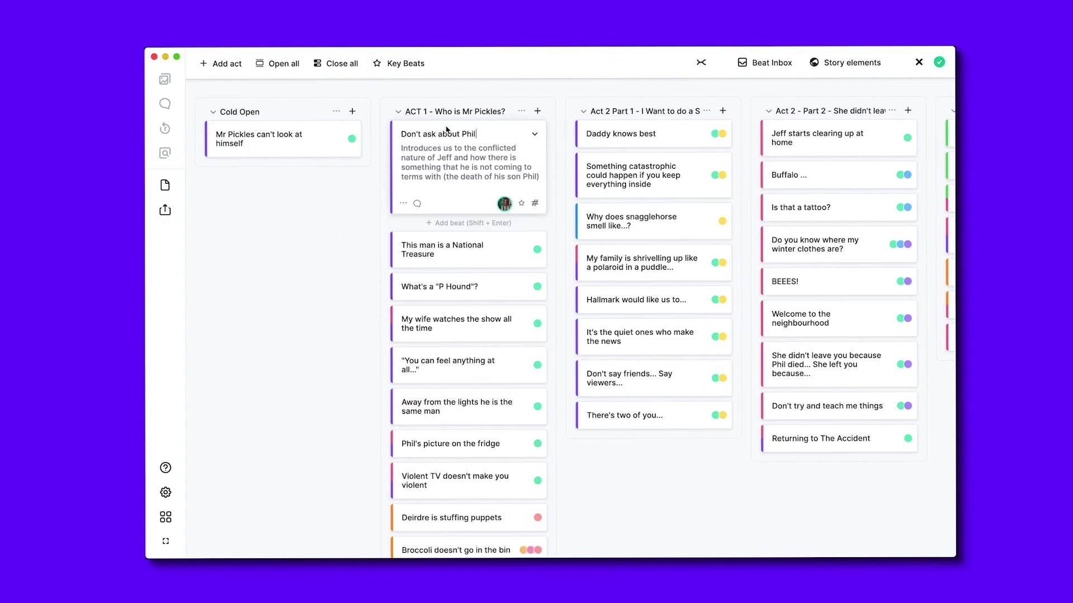
pyautogui.click(457, 224)
pyautogui.write('New Beat')
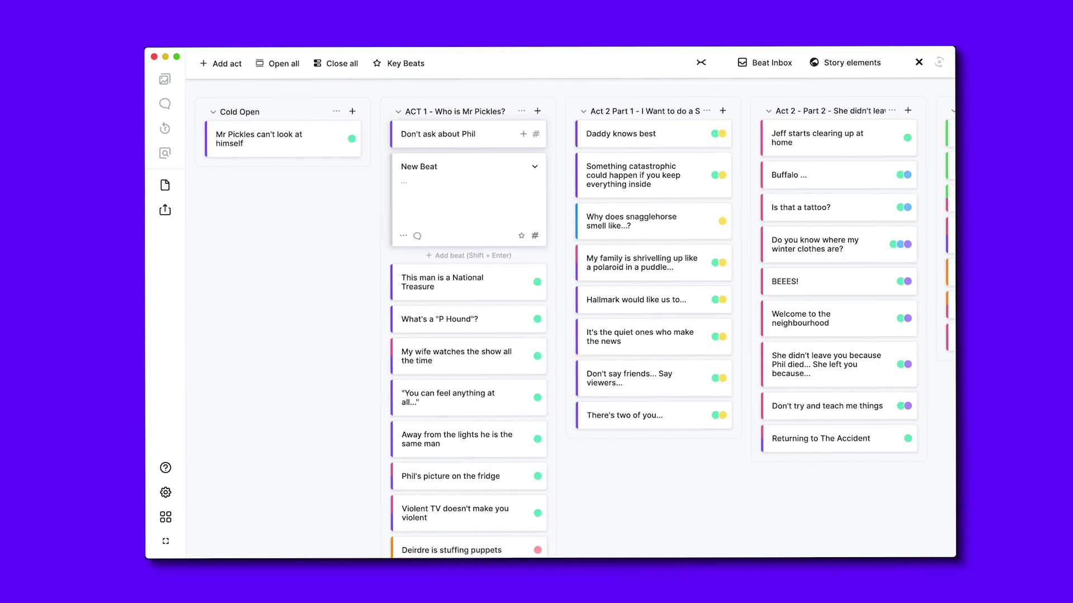
pyautogui.press('Tab')
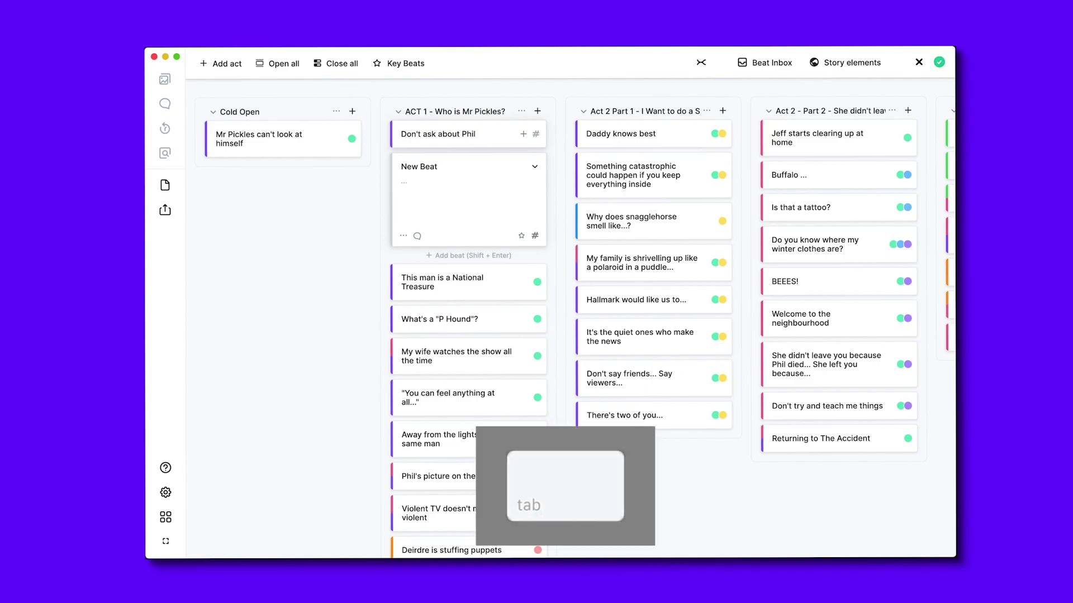
pyautogui.write('This is the action ')
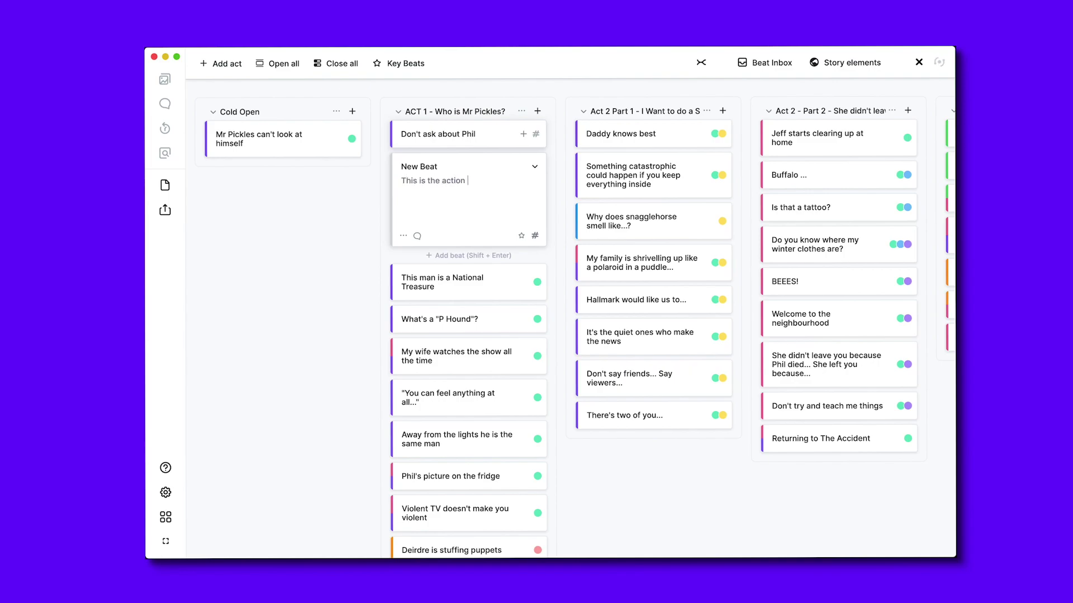
pyautogui.write('which will take place in this beat')
# Step: Tag New Beat with the show-about-death and Will-looking-after-Phil's-grave storylines
pyautogui.hotkey('alt', '3')
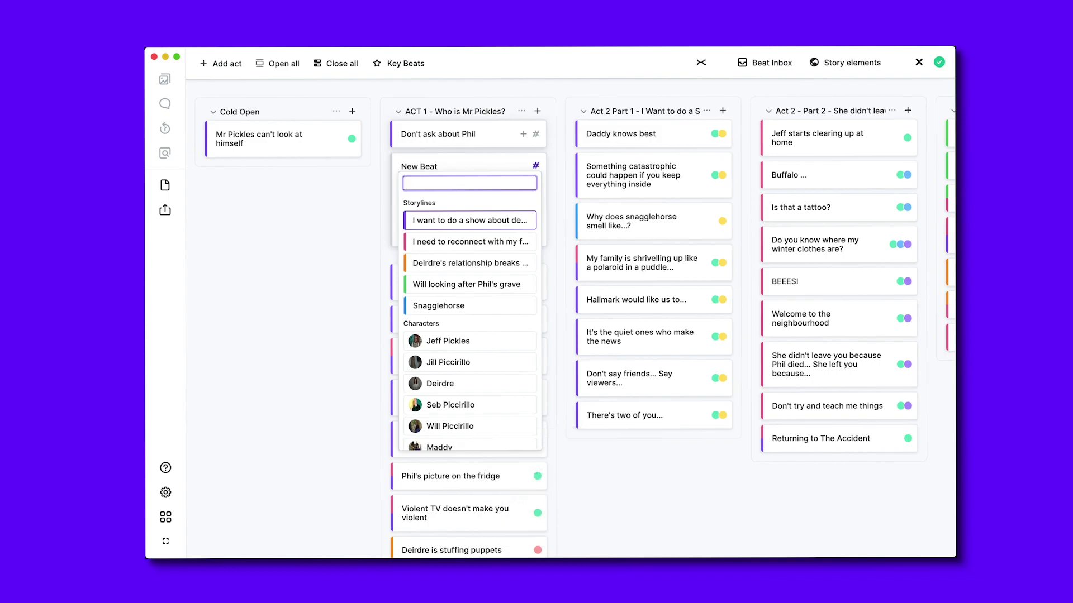
pyautogui.scroll(-3, 469, 266)
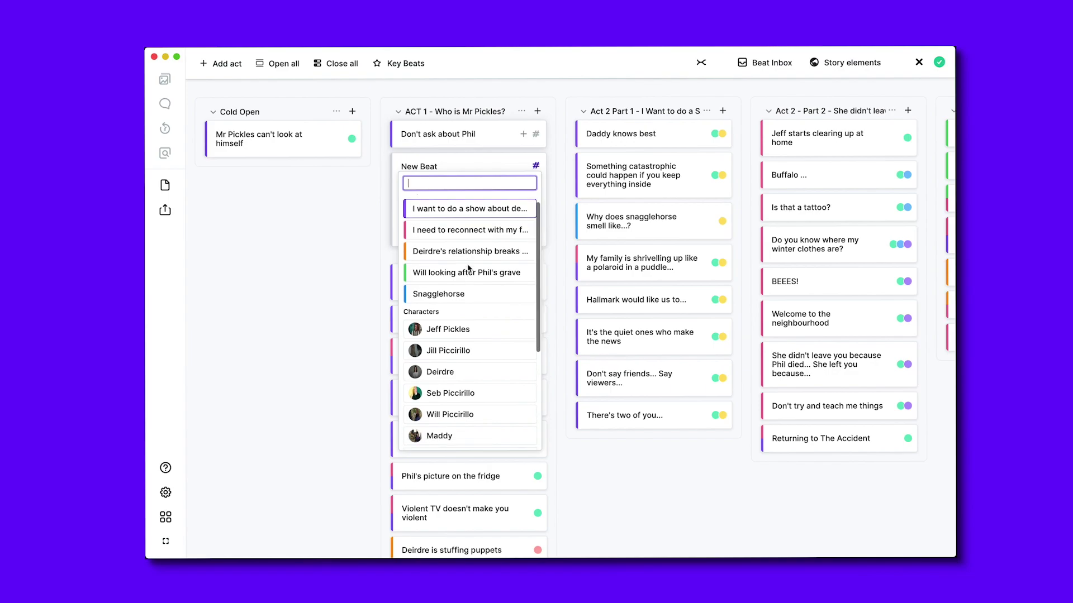
pyautogui.scroll(-3, 468, 269)
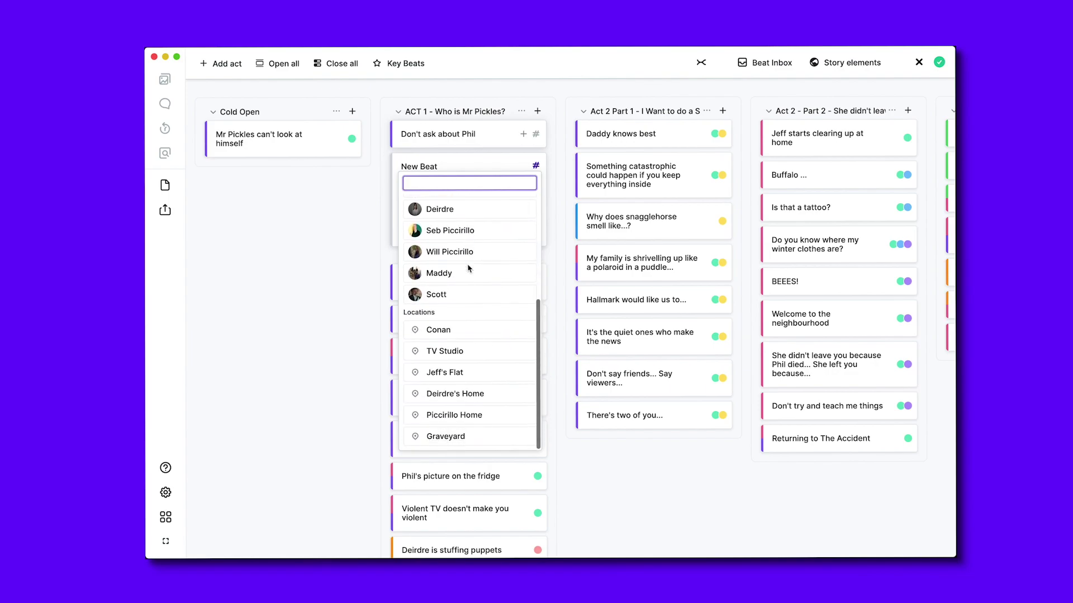
pyautogui.scroll(6, 468, 268)
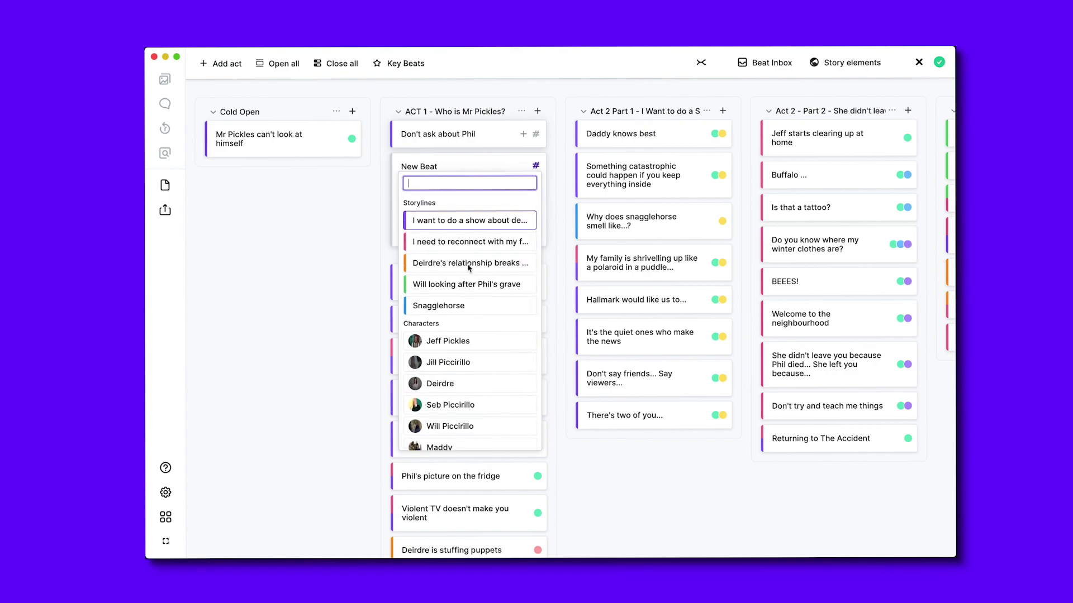
pyautogui.press('Down')
pyautogui.press('Down')
pyautogui.press('Down')
pyautogui.press('Down')
pyautogui.press('Up')
pyautogui.press('Up')
pyautogui.press('Up')
pyautogui.press('Up')
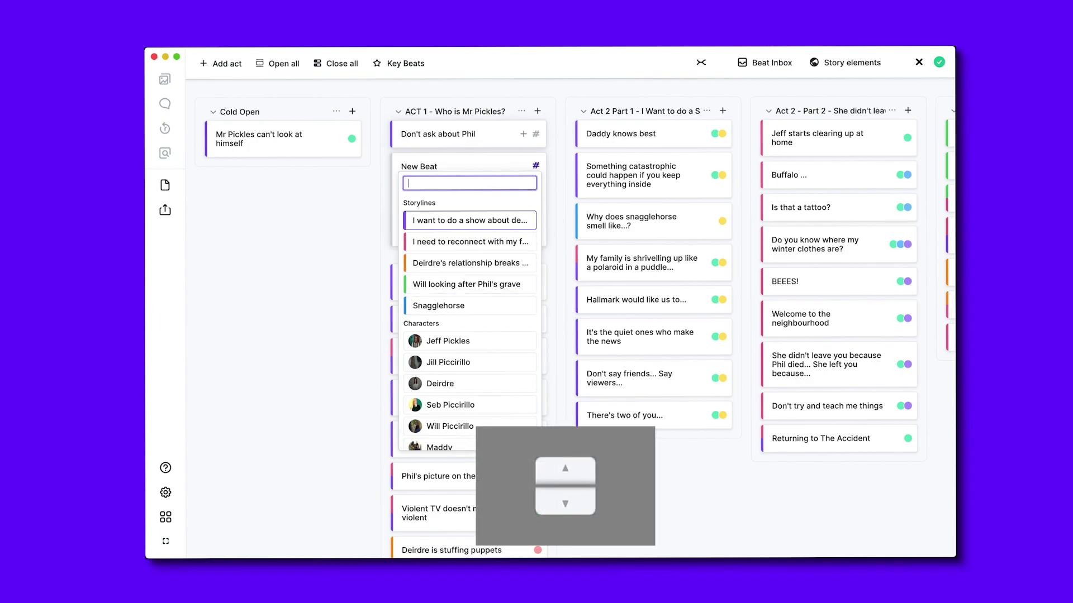
pyautogui.press('Return')
pyautogui.press('Down')
pyautogui.press('Down')
pyautogui.press('Down')
pyautogui.press('Return')
# Step: Tag New Beat with characters Jill and Will Piccirillo and the TV Studio location
pyautogui.press('Down')
pyautogui.press('Down')
pyautogui.press('Down')
pyautogui.press('Return')
pyautogui.press('Down')
pyautogui.press('Down')
pyautogui.press('Down')
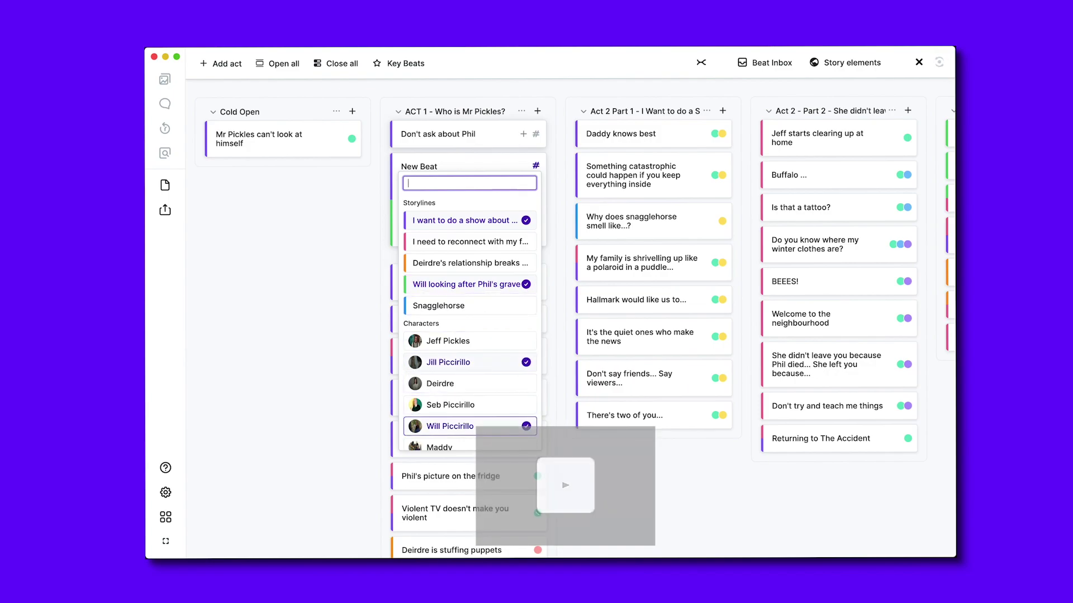
pyautogui.press('Return')
pyautogui.press('Down')
pyautogui.press('Down')
pyautogui.press('Down')
pyautogui.press('Down')
pyautogui.press('Down')
pyautogui.press('Up')
pyautogui.press('Return')
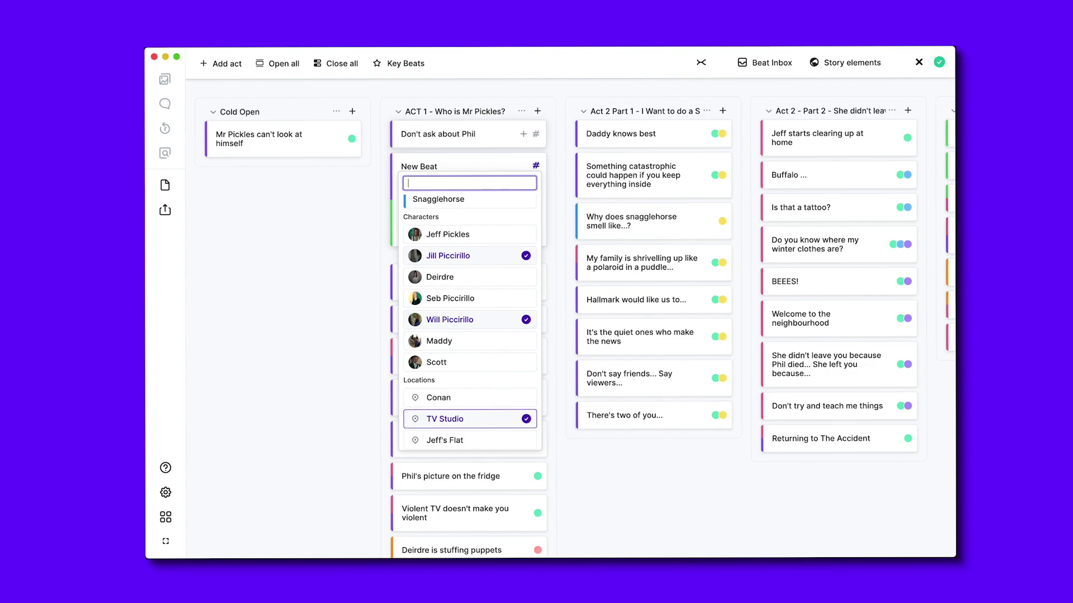
pyautogui.click(340, 274)
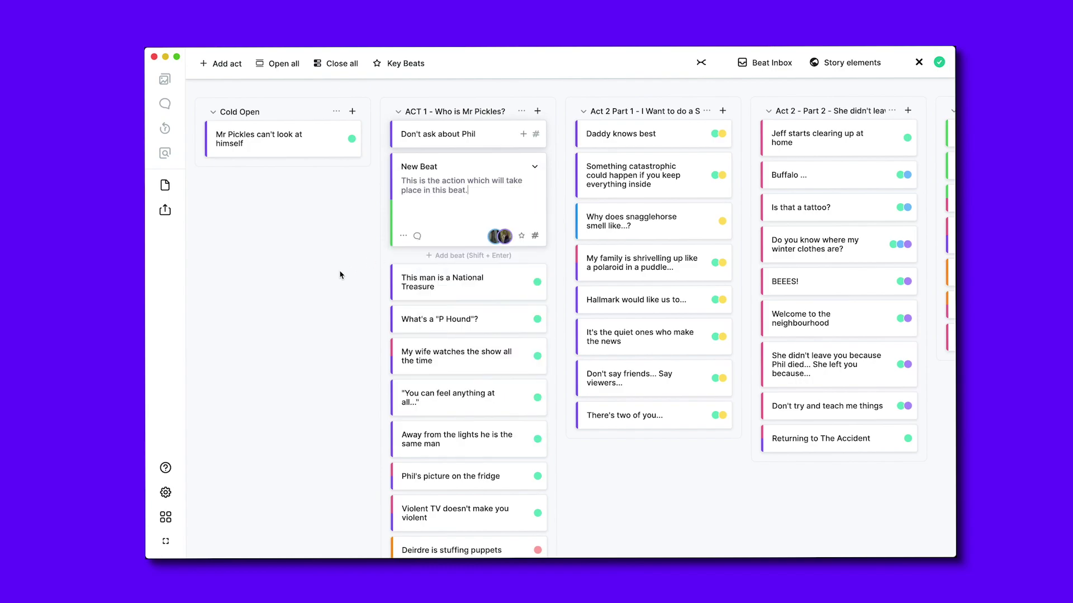
# Step: Collapse New Beat to one row and drag it back beneath 'Don't ask about Phil'
pyautogui.click(525, 172)
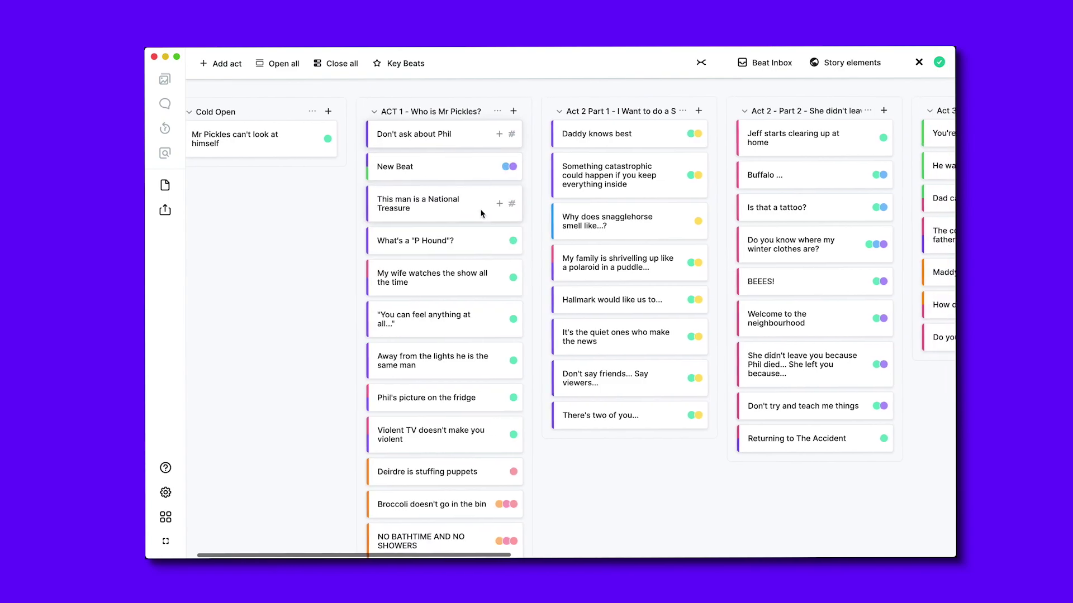
pyautogui.moveTo(466, 163)
pyautogui.mouseDown()
pyautogui.moveTo(508, 158)
pyautogui.moveTo(659, 210)
pyautogui.moveTo(305, 163)
pyautogui.moveTo(273, 169)
pyautogui.moveTo(464, 165)
pyautogui.moveTo(635, 218)
pyautogui.moveTo(642, 160)
pyautogui.moveTo(477, 156)
pyautogui.mouseUp()
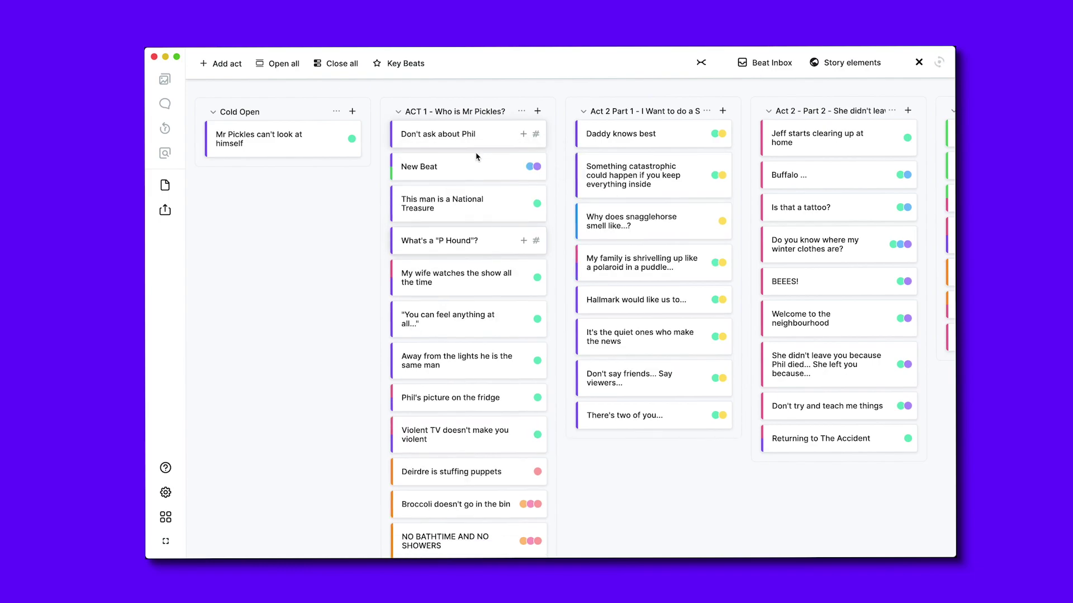
# Step: Open the Story elements panel and expand, then collapse, the first storyline's description
pyautogui.click(842, 71)
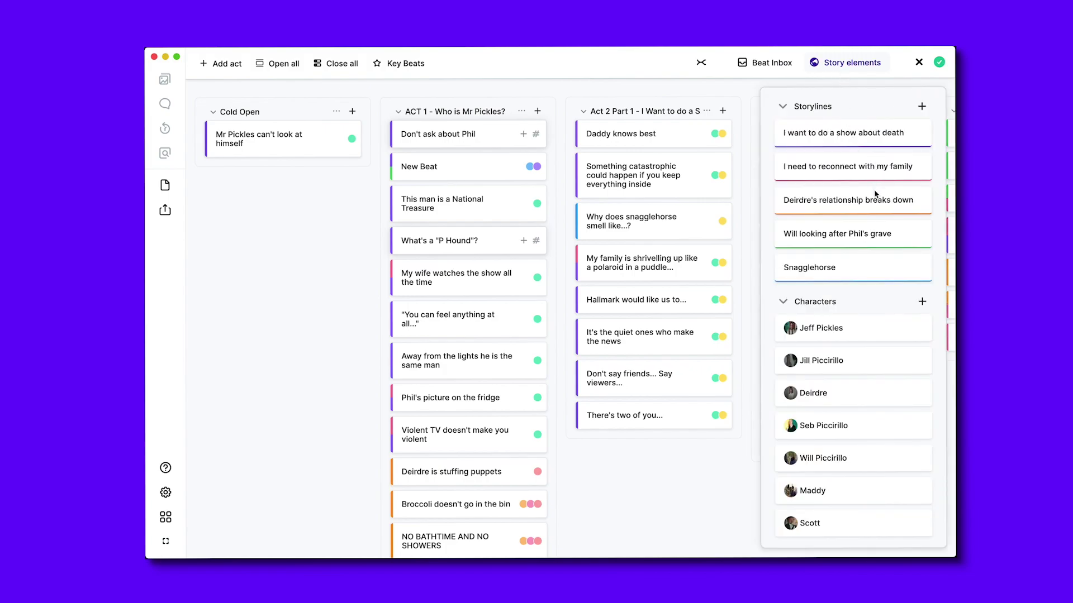
pyautogui.scroll(-5, 875, 193)
pyautogui.scroll(8, 875, 194)
pyautogui.scroll(-3, 874, 194)
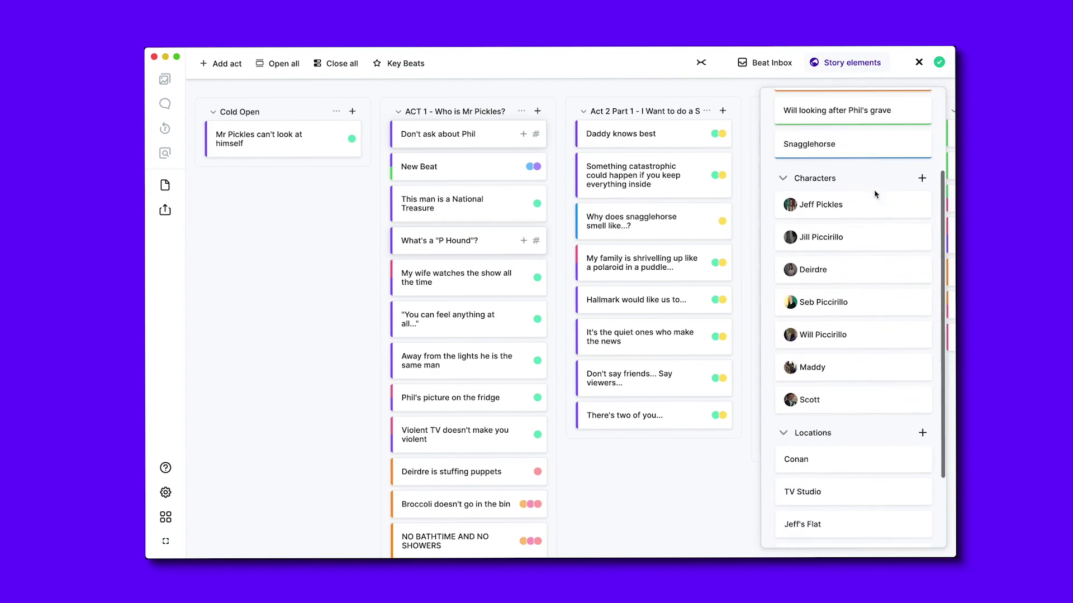
pyautogui.scroll(-3, 875, 194)
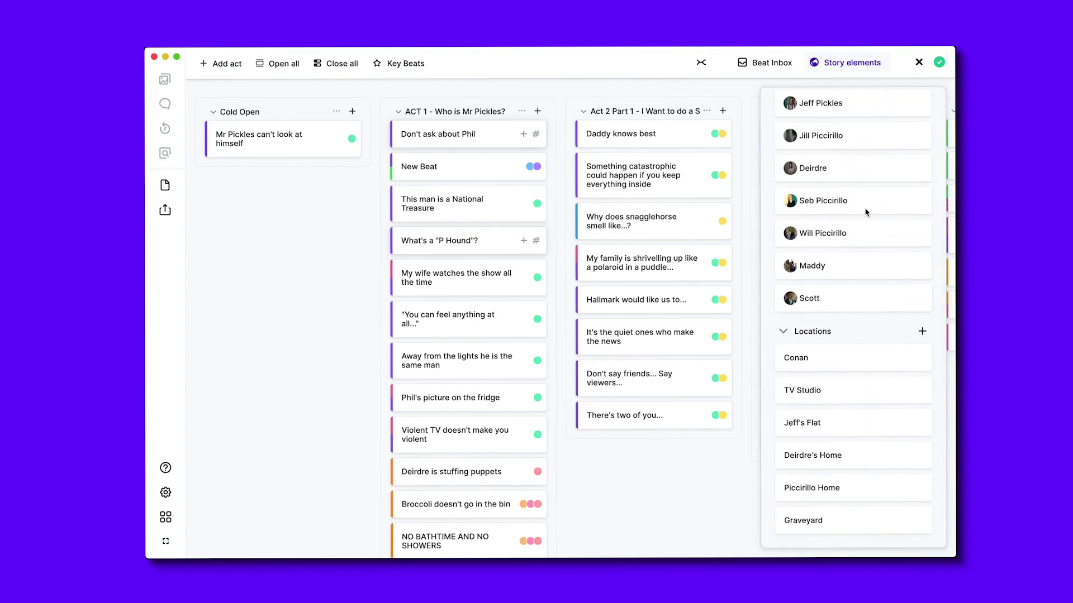
pyautogui.scroll(5, 866, 212)
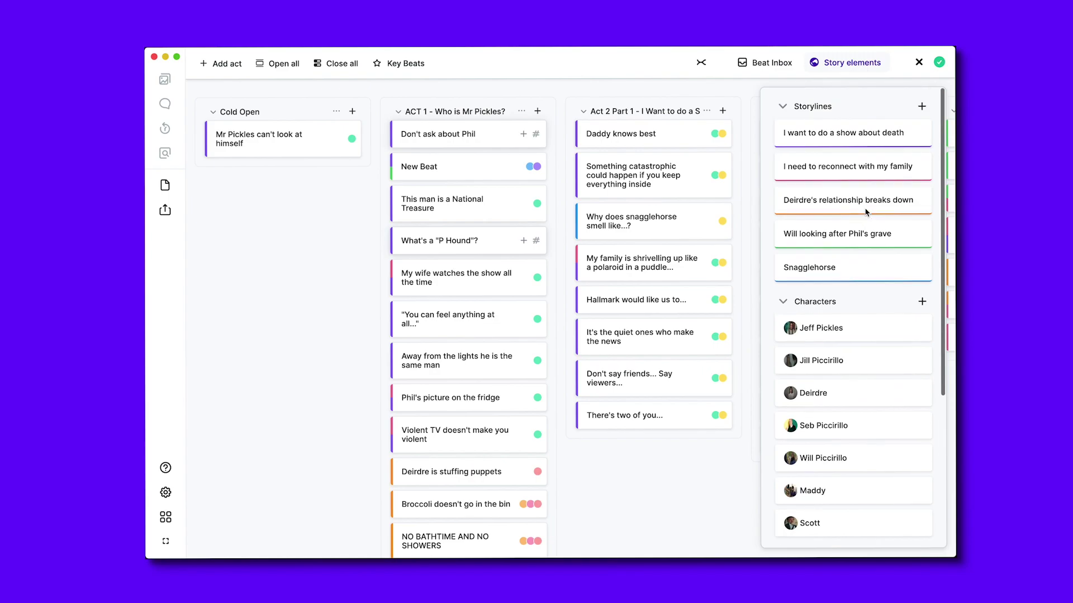
pyautogui.click(783, 136)
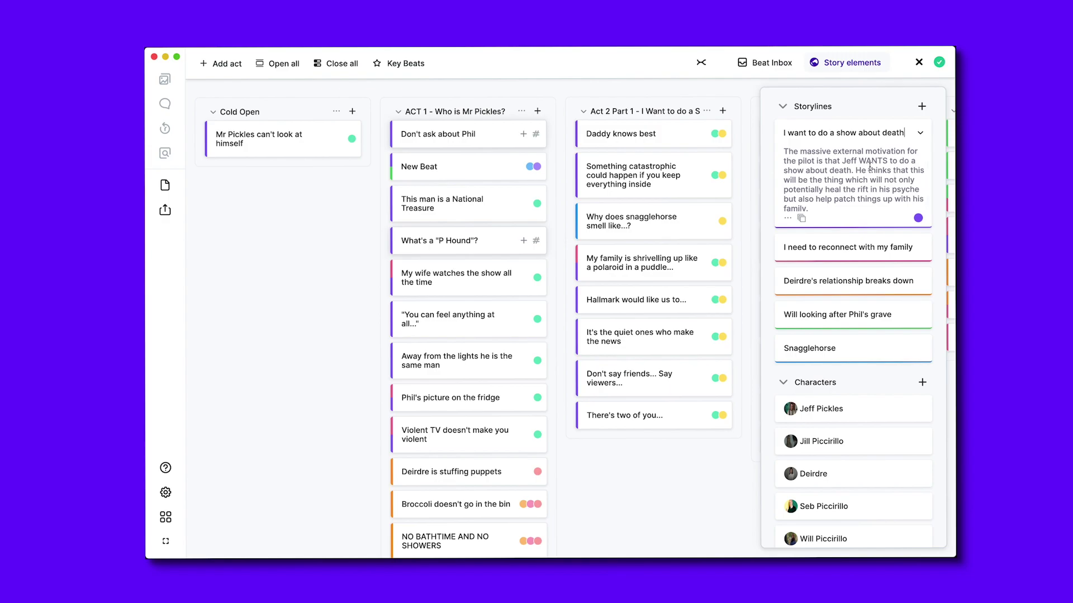
pyautogui.click(920, 133)
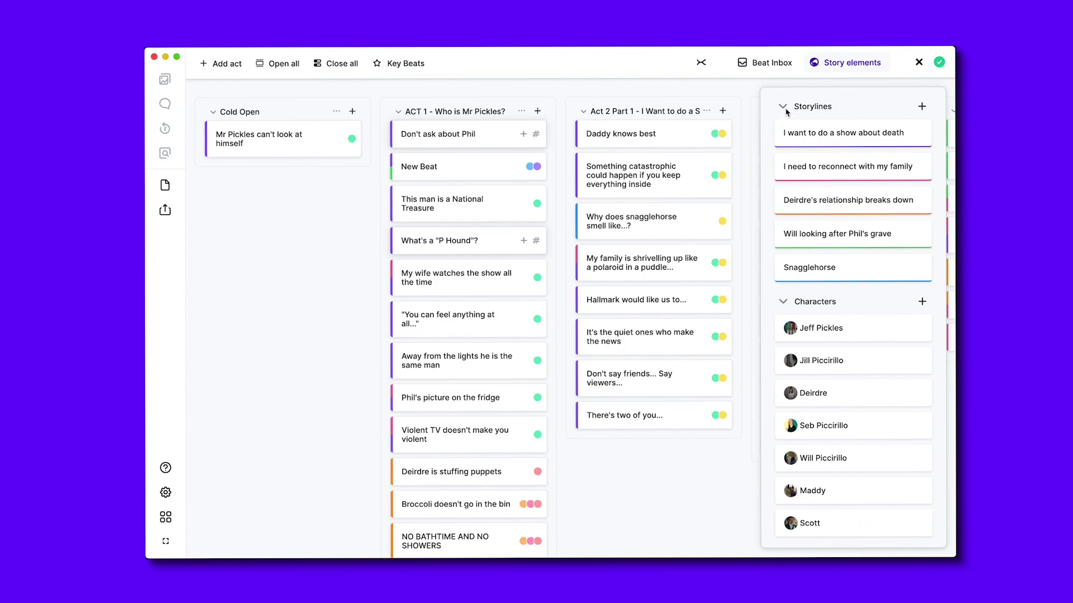
# Step: Check Jeff Pickles' character details, then open the TV Studio location's description
pyautogui.scroll(-3, 798, 229)
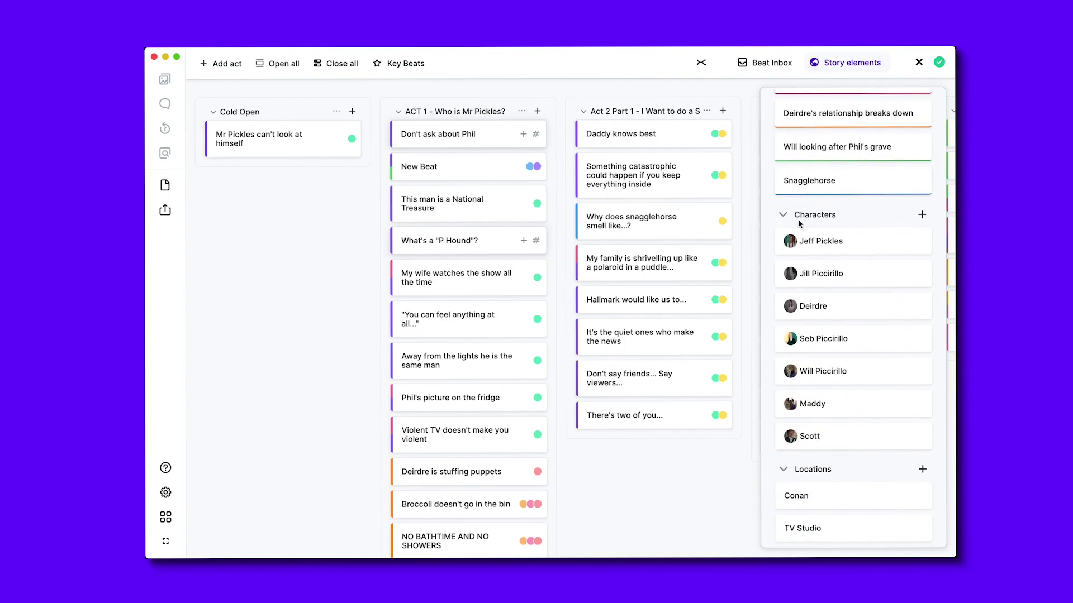
pyautogui.click(803, 227)
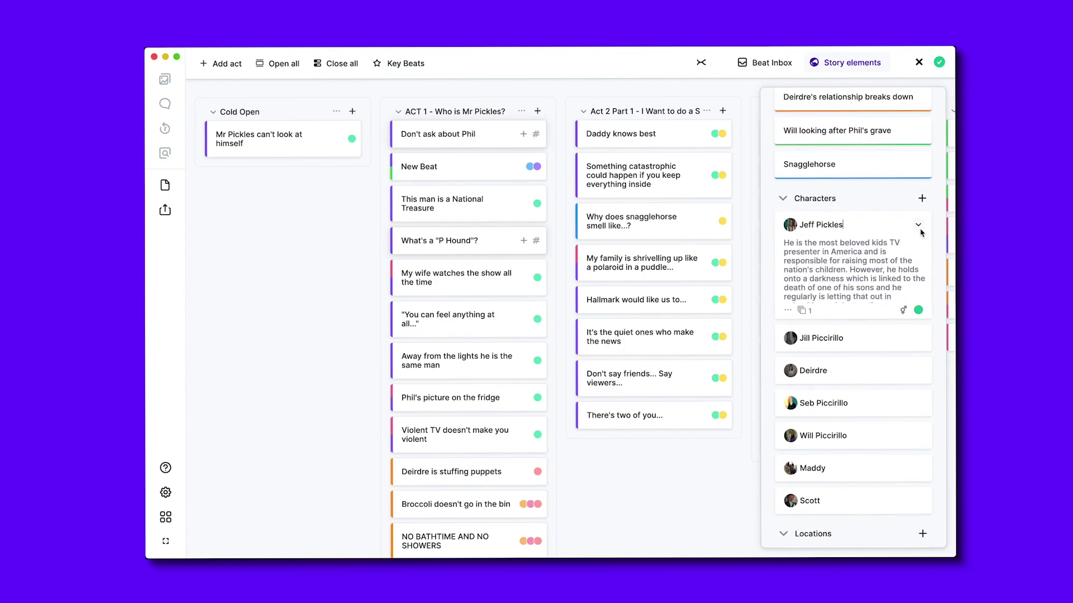
pyautogui.click(919, 225)
pyautogui.scroll(-5, 872, 275)
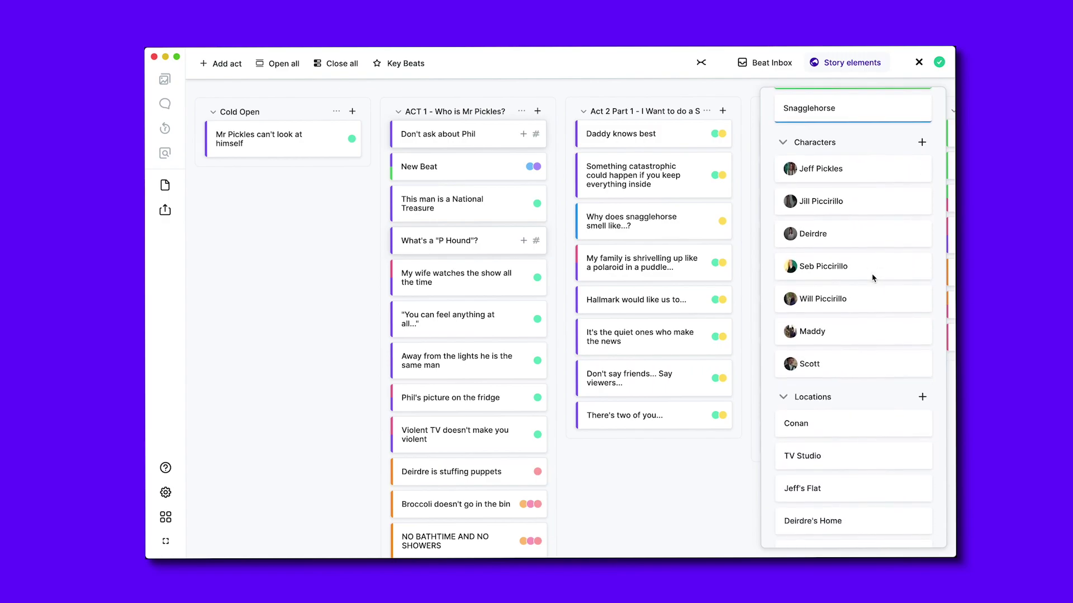
pyautogui.click(850, 385)
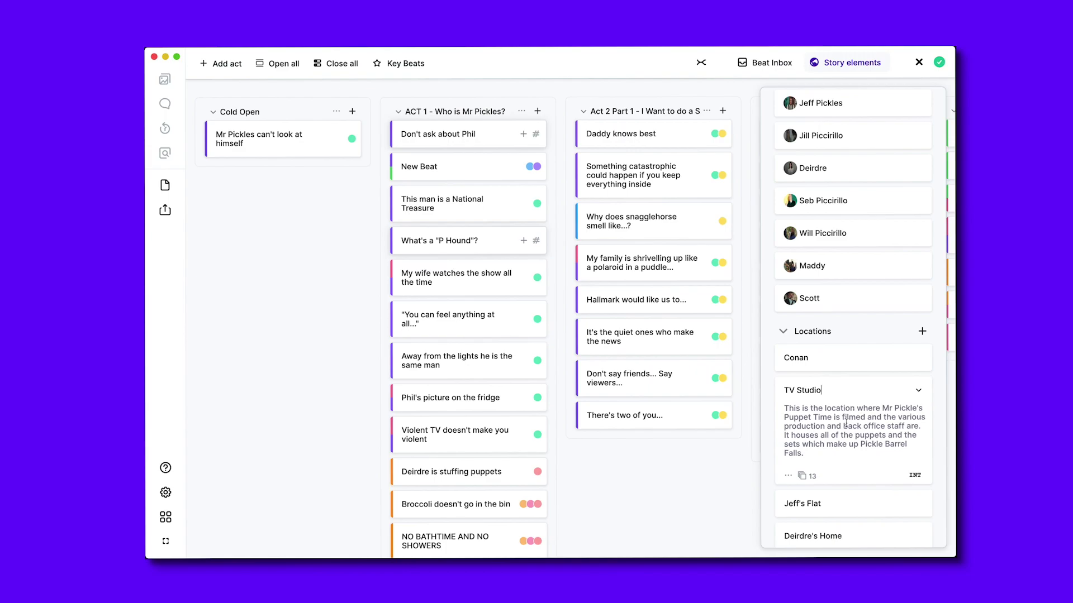
# Step: Add a new picture to the TV Studio location's image gallery
pyautogui.click(802, 476)
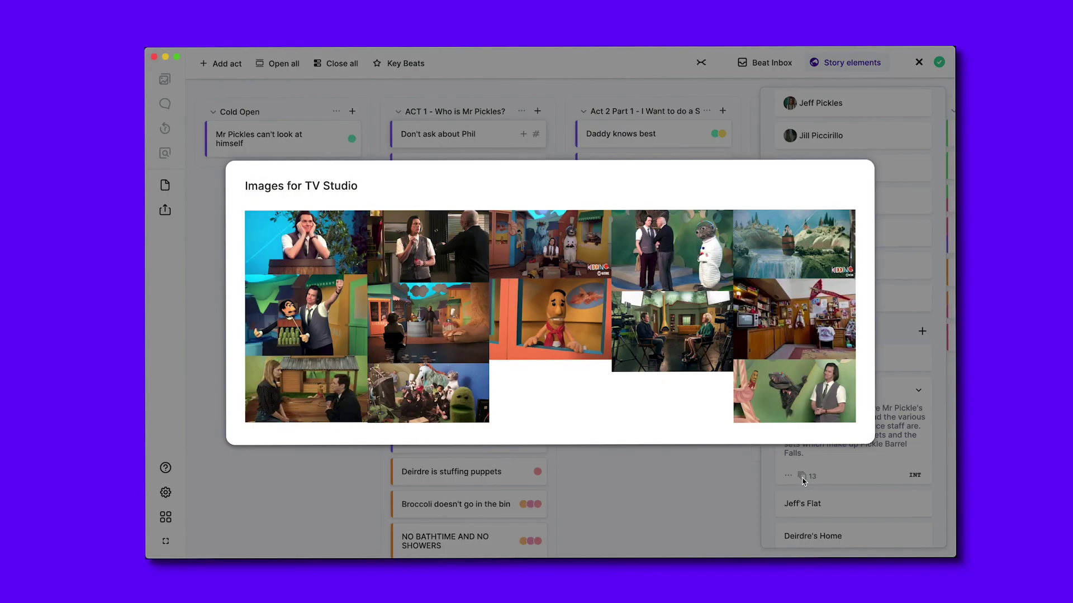
pyautogui.moveTo(696, 246); pyautogui.dragTo(576, 321)
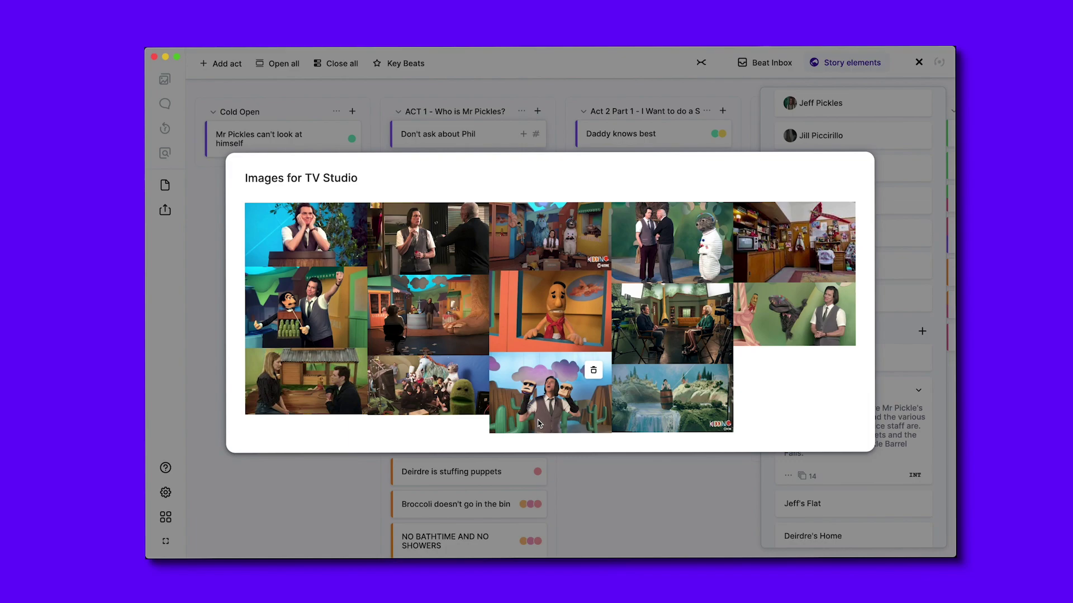
pyautogui.click(689, 510)
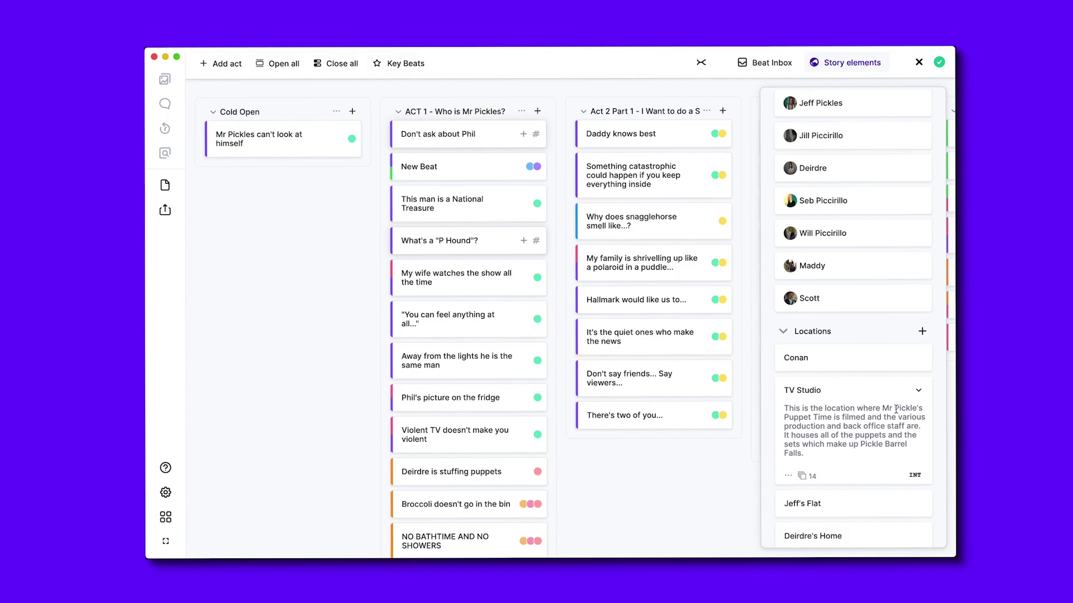
# Step: Mark TV Studio as an EXT location, collapse its card and close Story elements
pyautogui.click(916, 479)
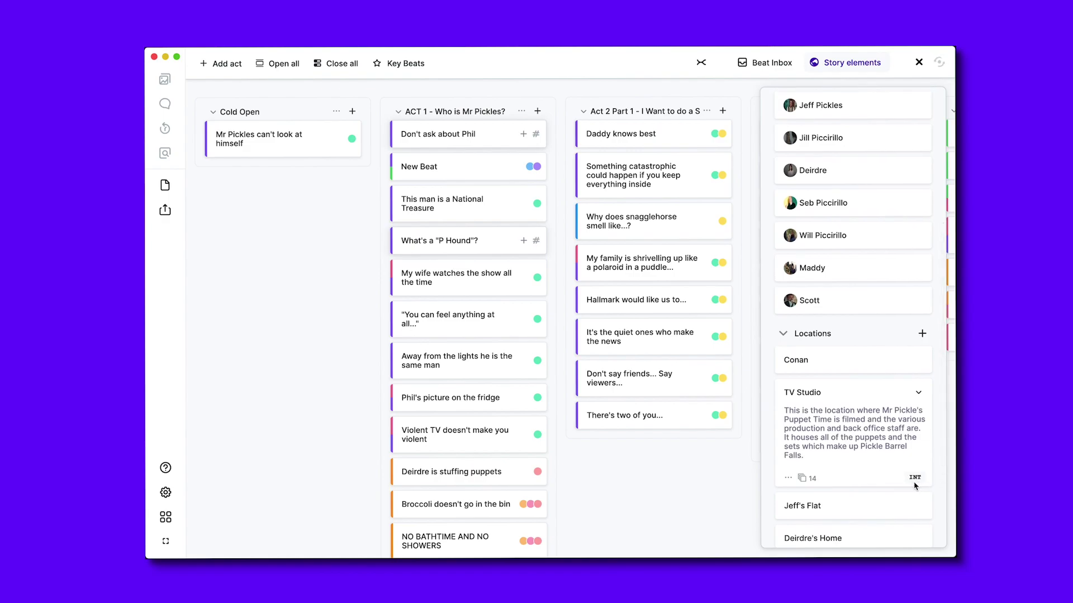
pyautogui.click(914, 478)
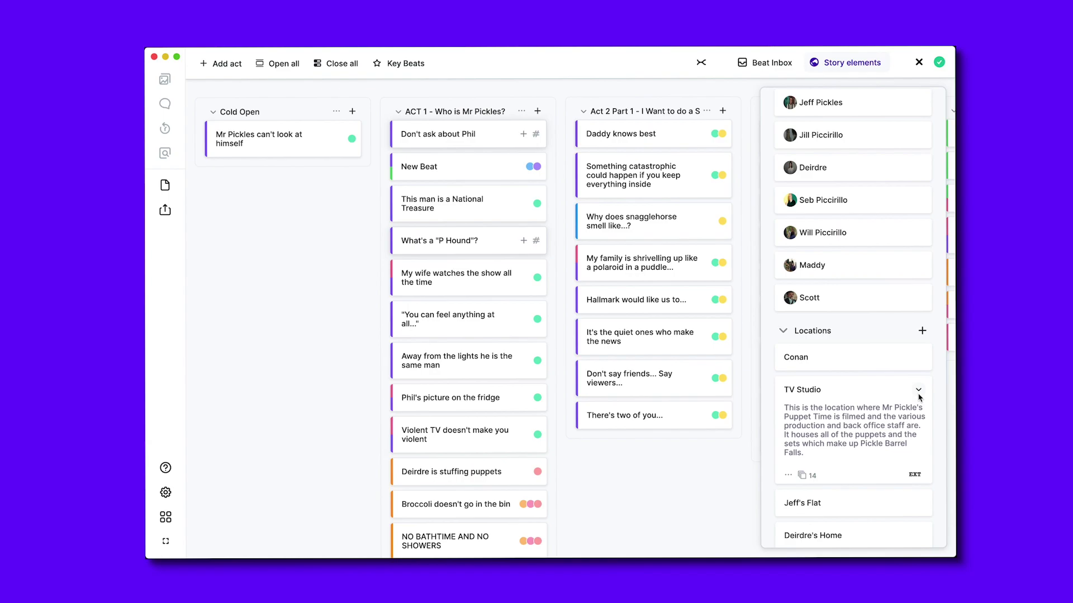
pyautogui.click(918, 394)
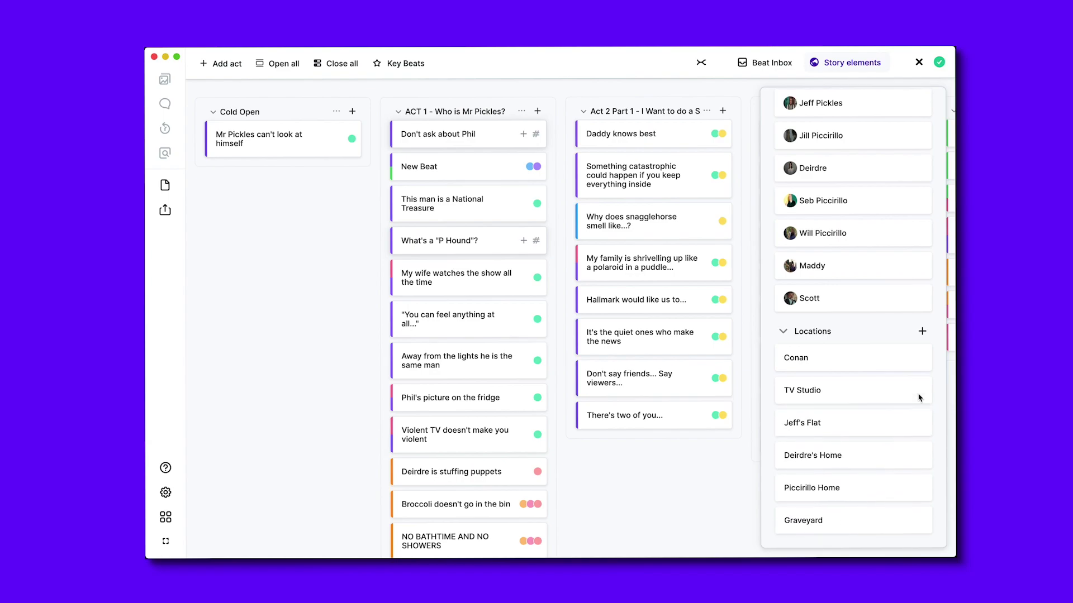
pyautogui.scroll(5, 799, 406)
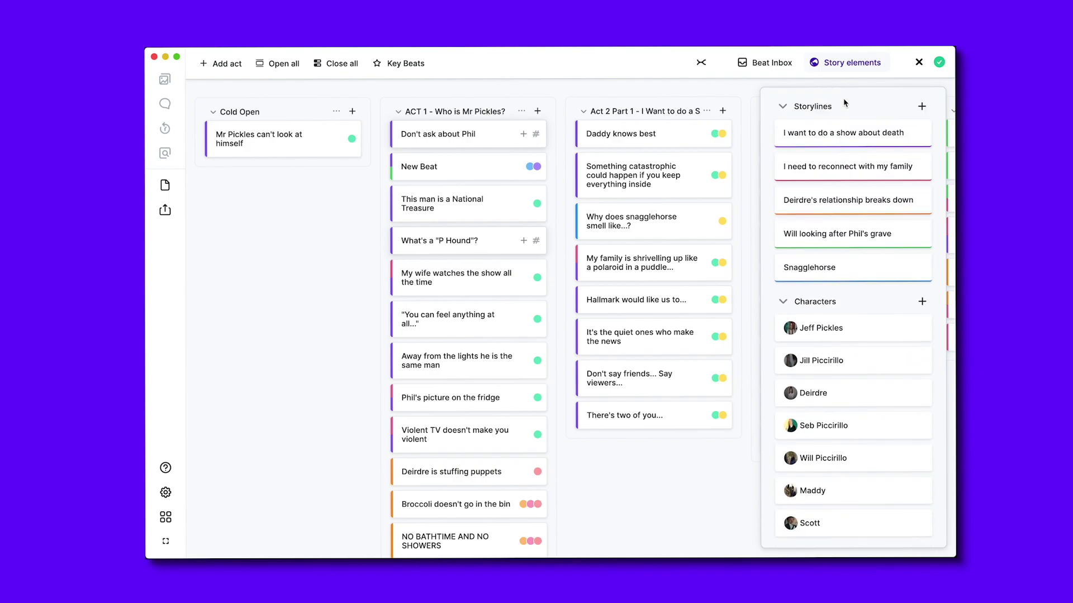
pyautogui.click(844, 63)
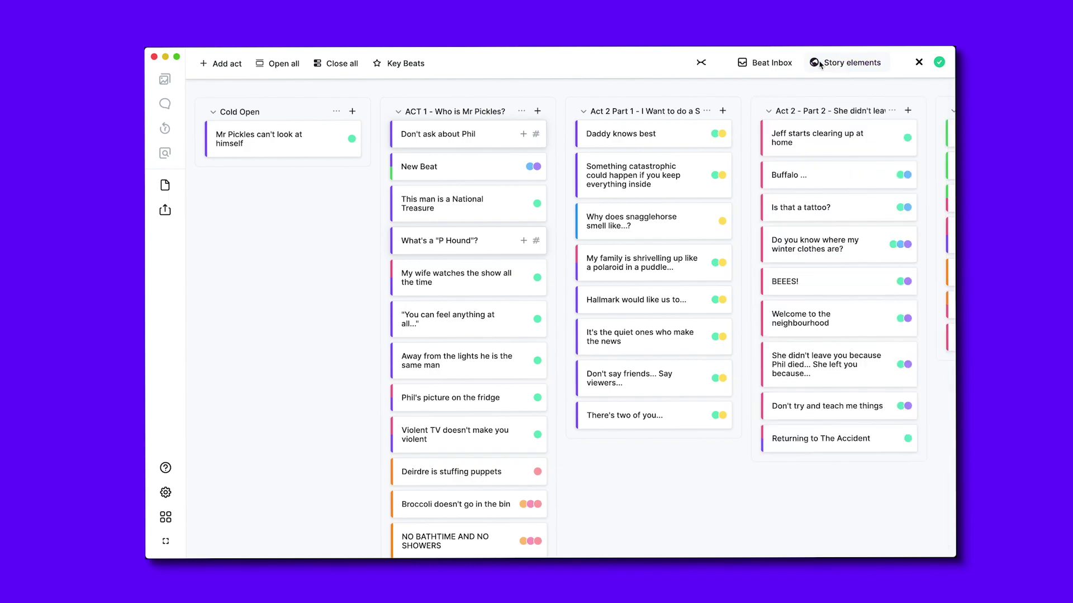
# Step: Rearrange cards via the Beat Inbox, leaving New Beat there and snagglehorse in Act 2 Part 1
pyautogui.click(763, 66)
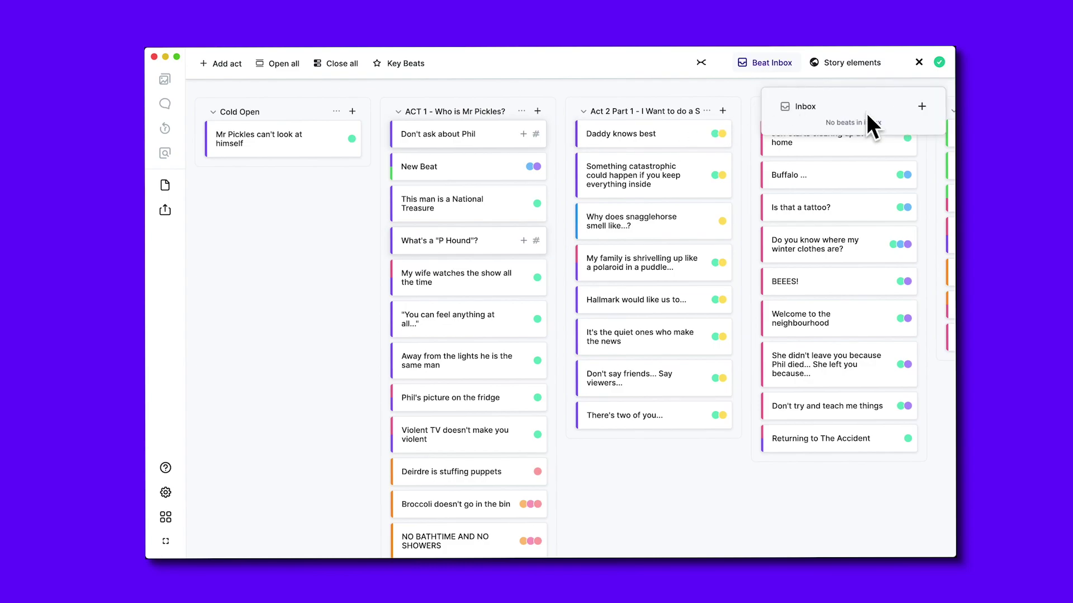
pyautogui.moveTo(452, 166); pyautogui.dragTo(853, 117)
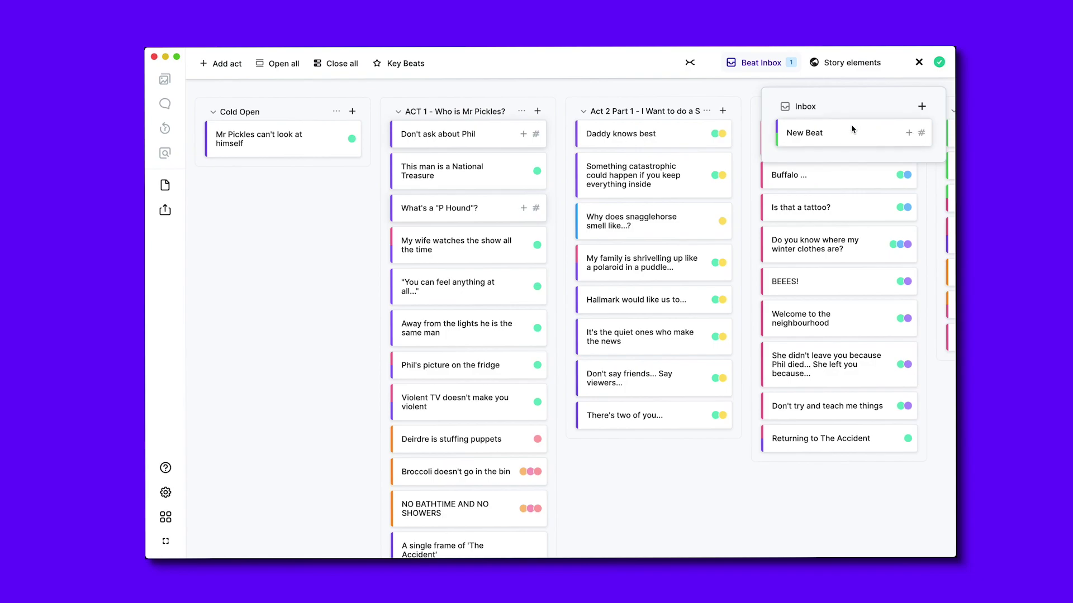
pyautogui.moveTo(853, 129); pyautogui.dragTo(668, 196)
pyautogui.moveTo(652, 249); pyautogui.dragTo(858, 114)
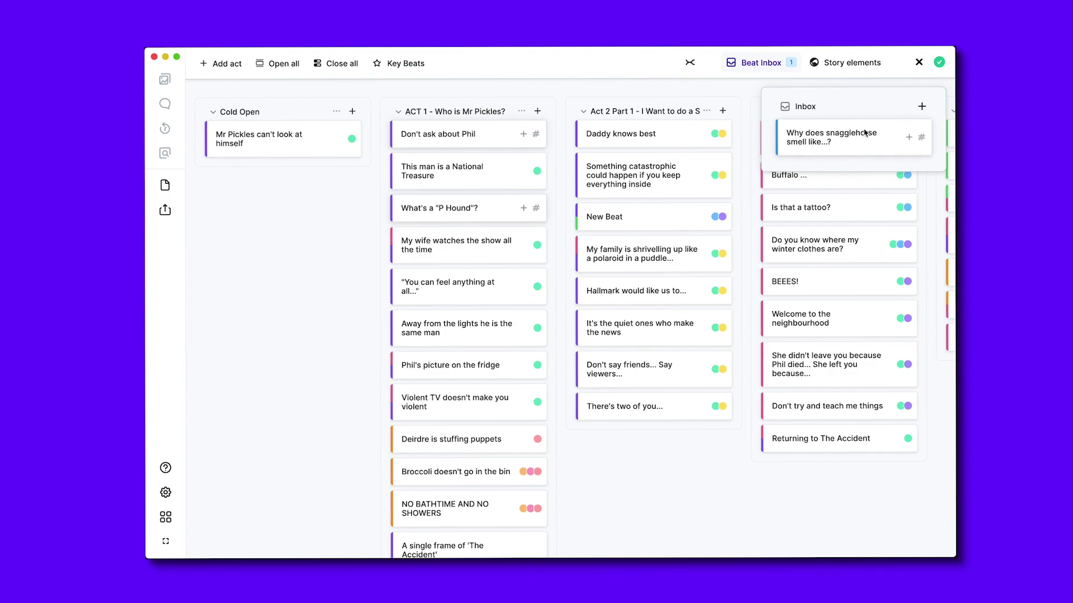
pyautogui.moveTo(864, 133)
pyautogui.mouseDown()
pyautogui.moveTo(689, 211)
pyautogui.moveTo(664, 241)
pyautogui.moveTo(648, 223)
pyautogui.moveTo(867, 143)
pyautogui.moveTo(863, 114)
pyautogui.mouseUp()
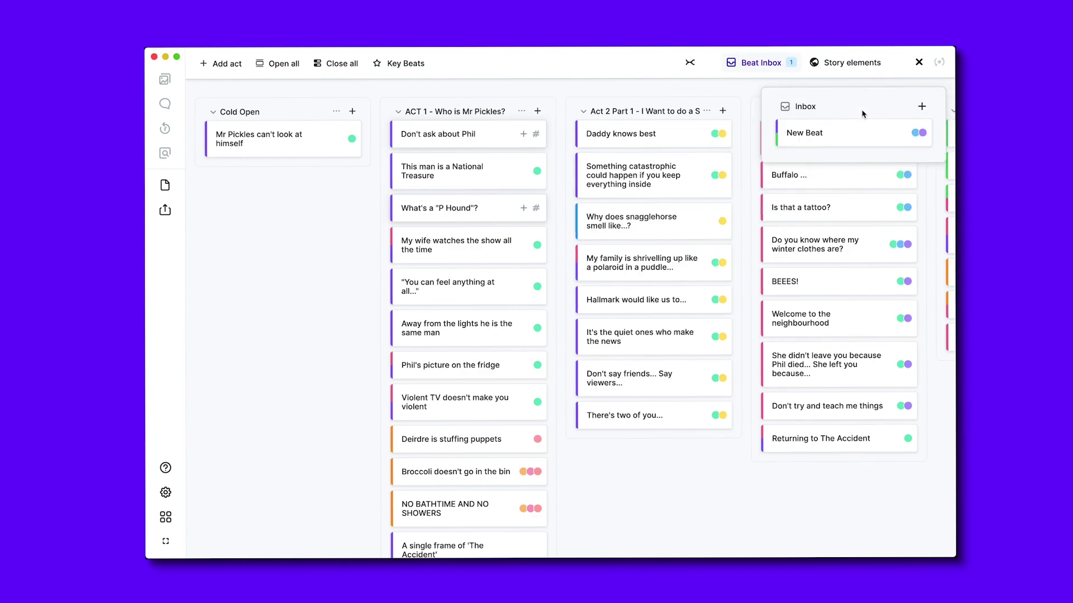
pyautogui.click(748, 73)
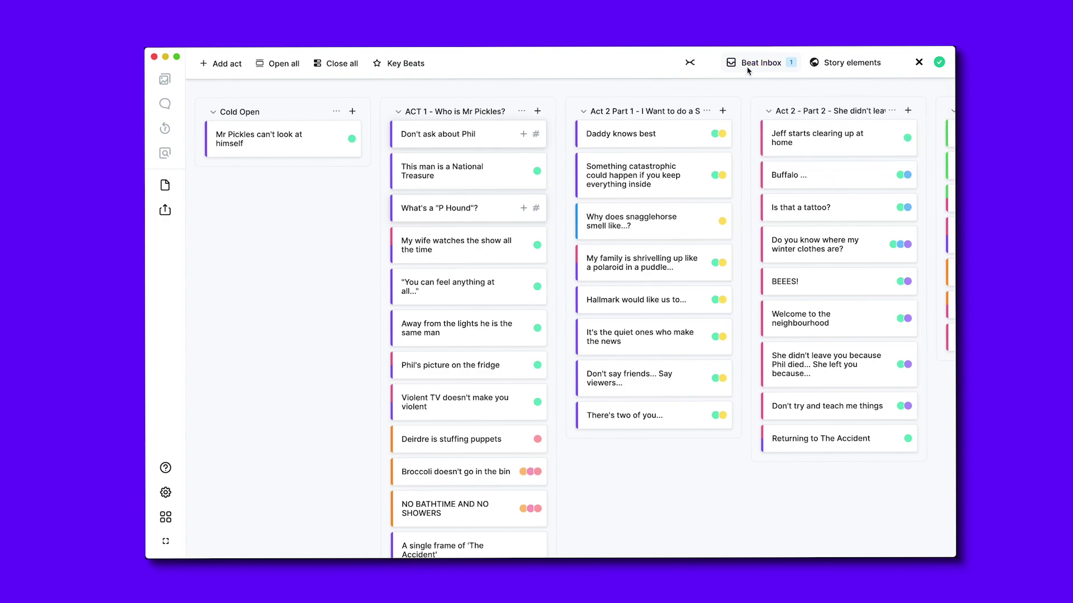
# Step: Switch to the storyline graph view and zoom in on the timeline
pyautogui.click(689, 63)
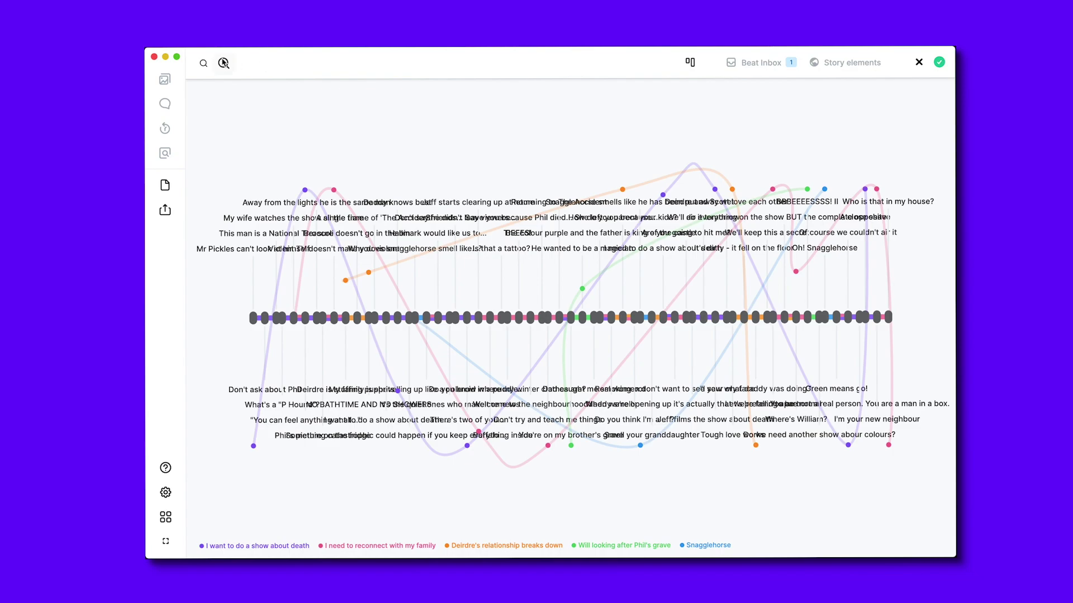
pyautogui.click(223, 63)
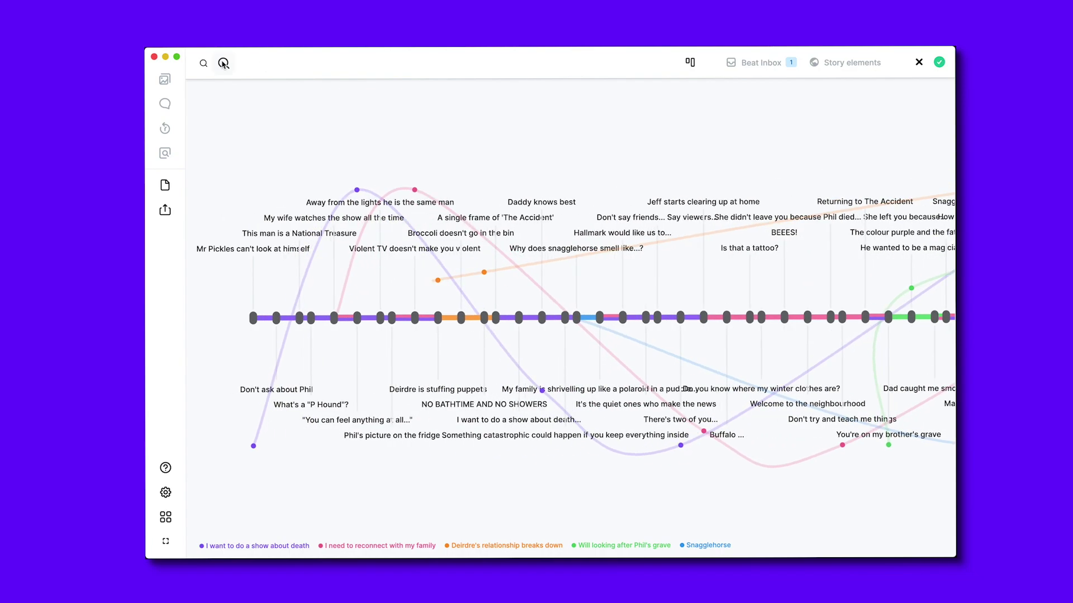
pyautogui.hscroll(5, 472, 265)
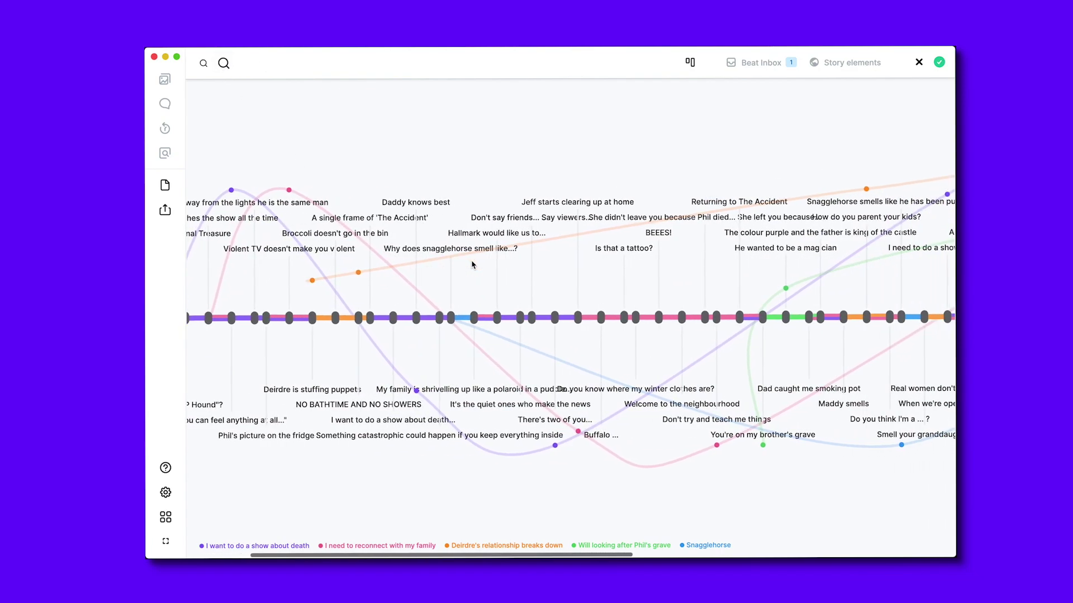
pyautogui.hscroll(8, 472, 264)
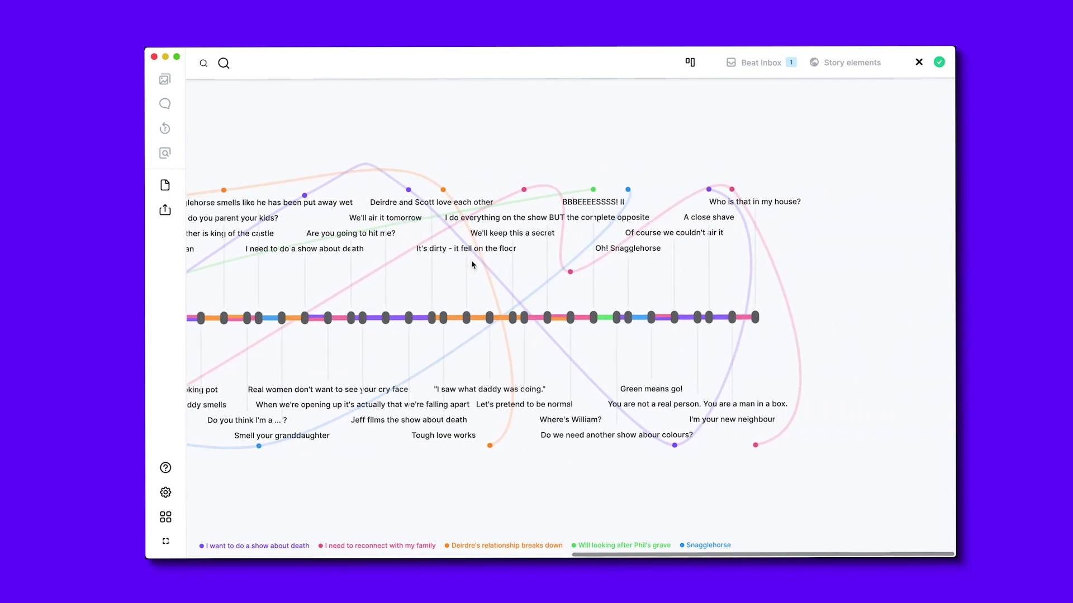
pyautogui.hscroll(-12, 472, 265)
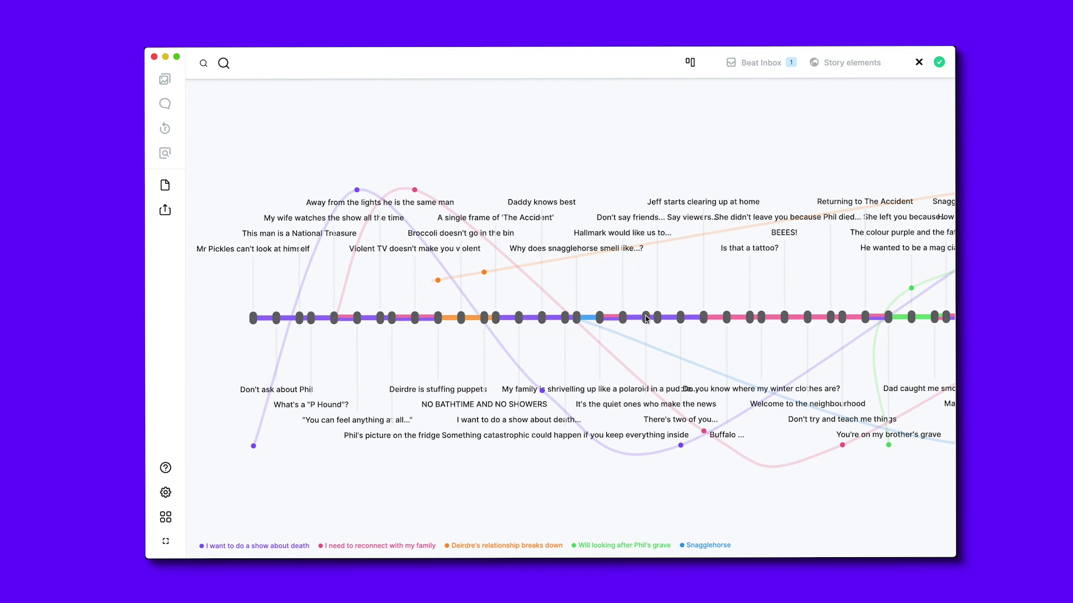
# Step: Add a story value to 'It's the quiet ones who make the news', lowering it and raising the green point
pyautogui.click(646, 319)
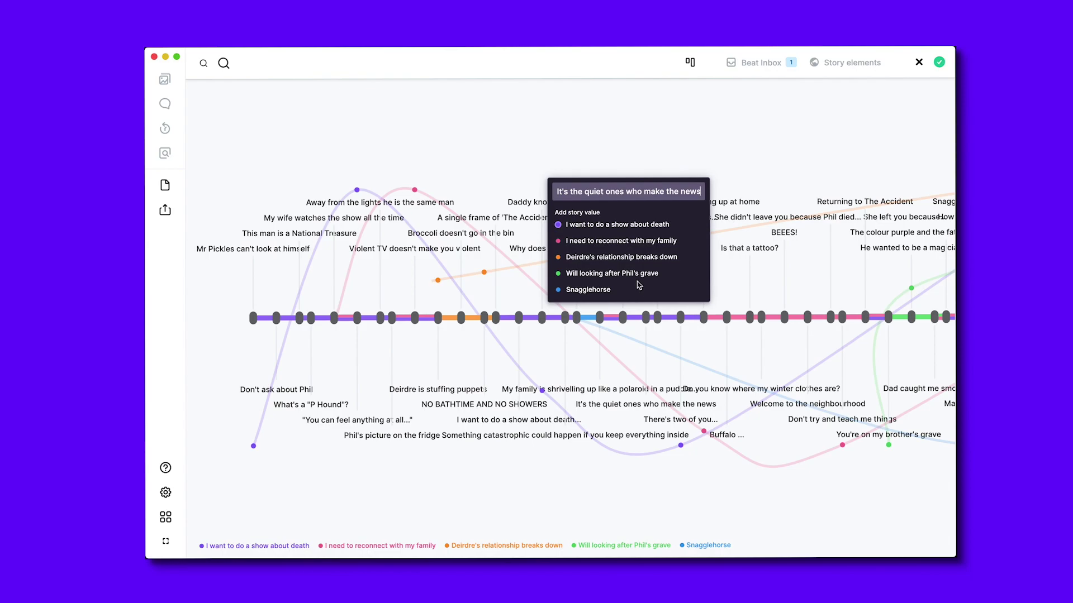
pyautogui.click(640, 225)
pyautogui.moveTo(645, 260); pyautogui.dragTo(642, 371)
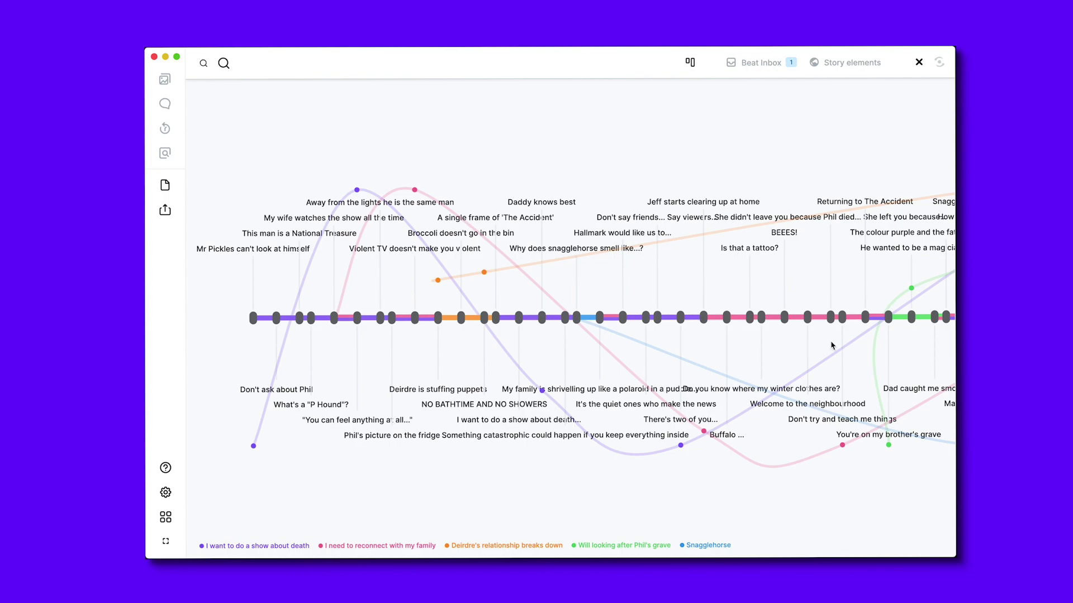
pyautogui.moveTo(911, 288)
pyautogui.mouseDown()
pyautogui.moveTo(911, 238)
pyautogui.moveTo(910, 269)
pyautogui.mouseUp()
pyautogui.hscroll(15, 910, 269)
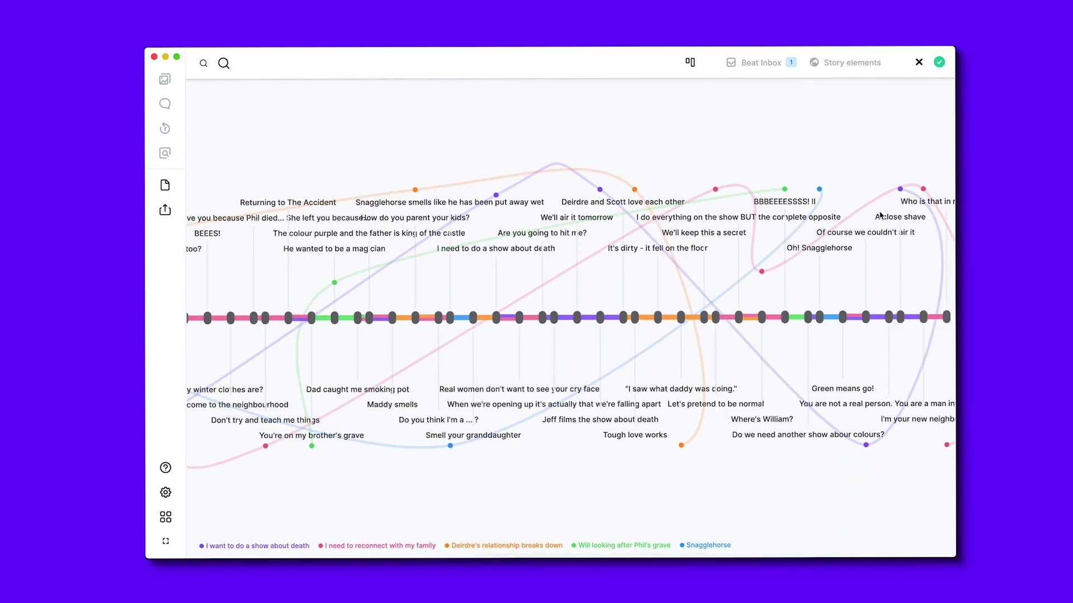
pyautogui.hscroll(-15, 570, 379)
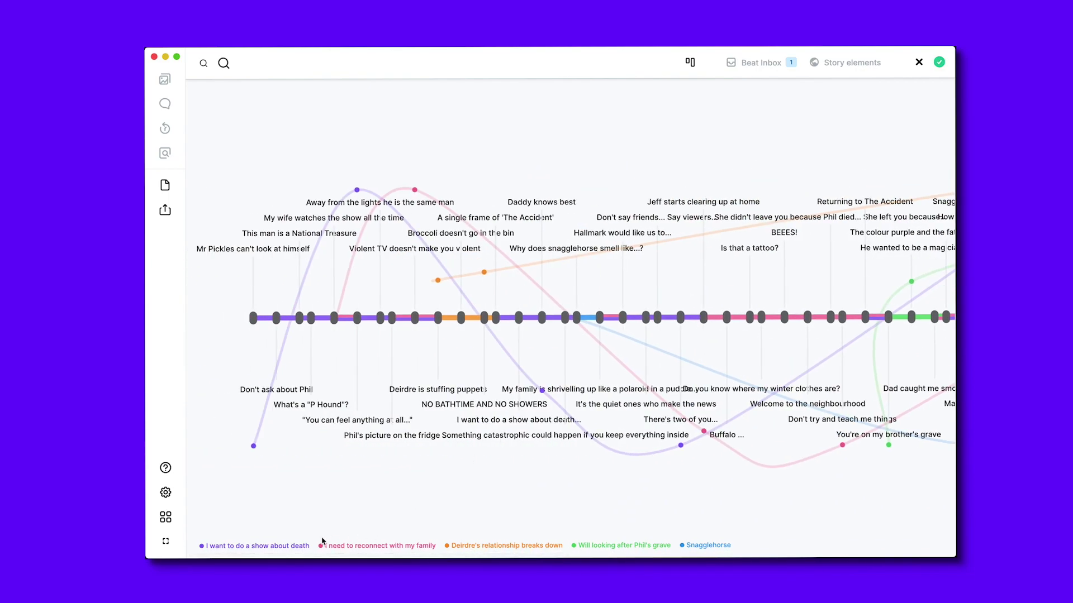
# Step: Isolate the death, family and Deirdre storylines in turn, ending with only Snagglehorse plotted
pyautogui.click(281, 546)
pyautogui.hscroll(10, 506, 478)
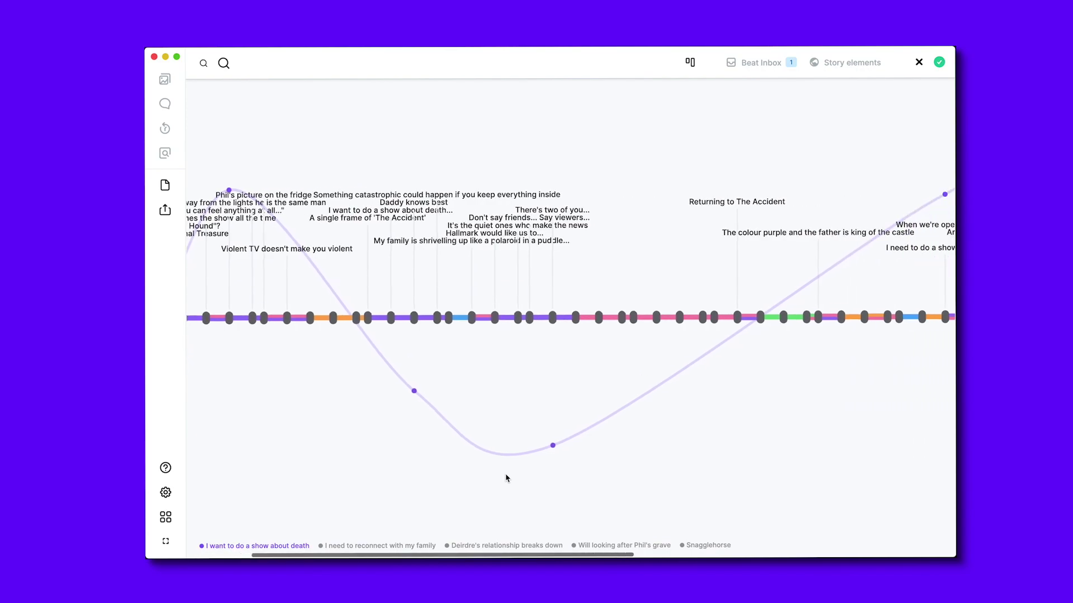
pyautogui.hscroll(6, 506, 478)
pyautogui.hscroll(-15, 506, 479)
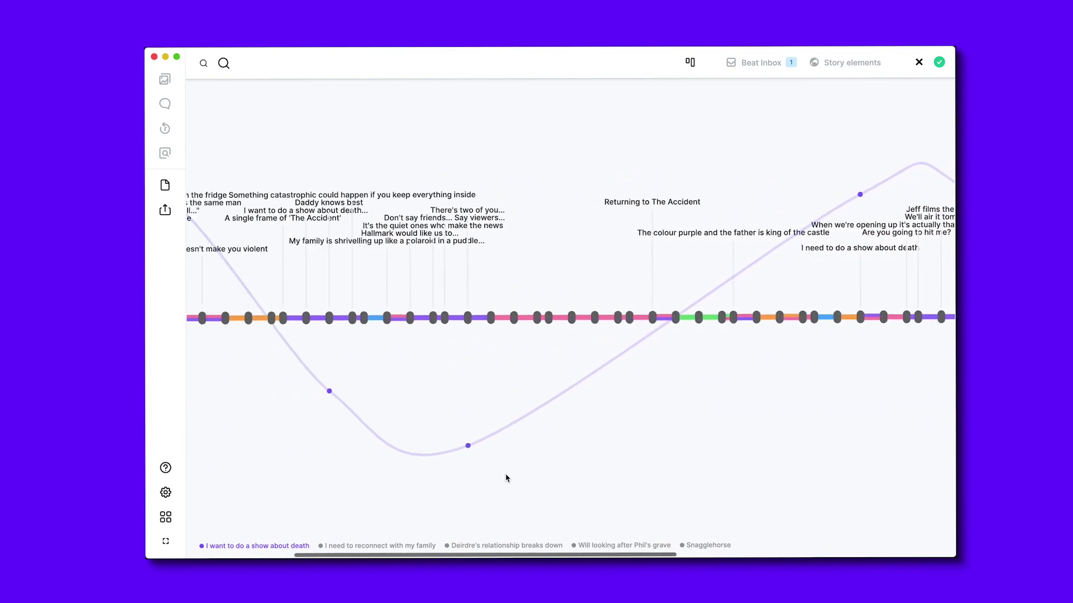
pyautogui.click(400, 546)
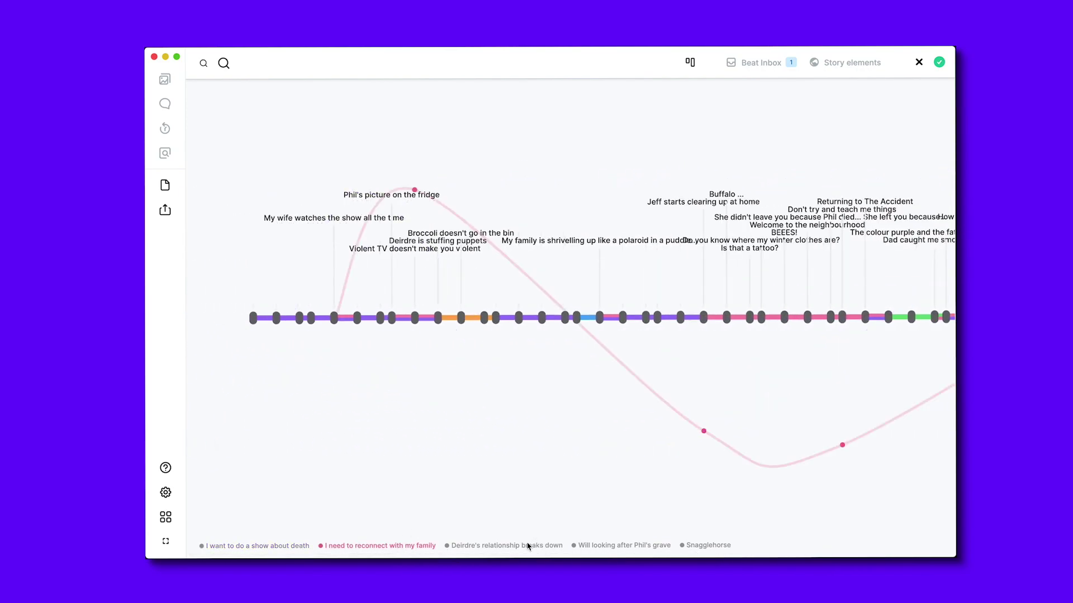
pyautogui.click(528, 547)
pyautogui.hscroll(5, 685, 479)
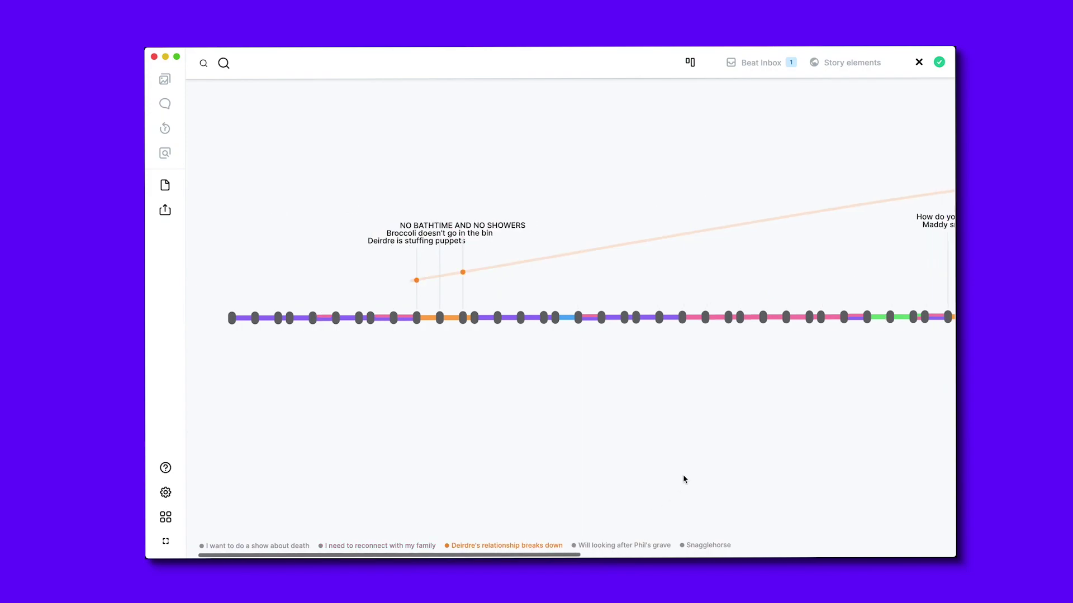
pyautogui.hscroll(6, 685, 479)
pyautogui.hscroll(-10, 685, 479)
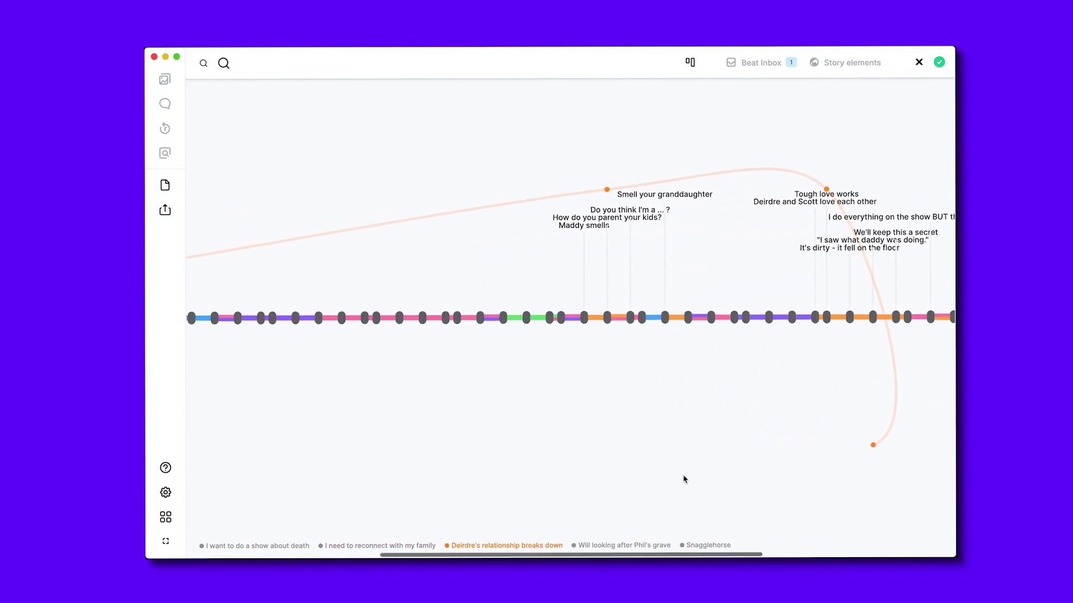
pyautogui.click(707, 546)
pyautogui.hscroll(3, 678, 438)
pyautogui.hscroll(-8, 678, 438)
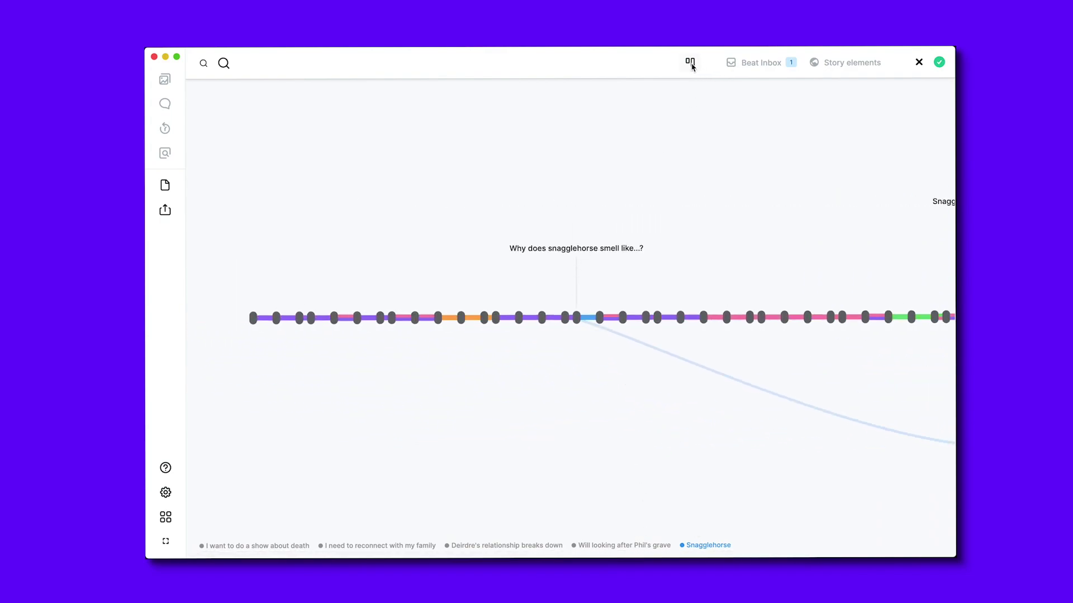
# Step: Return to the act board, expand all beat descriptions, then collapse every card to titles
pyautogui.click(684, 59)
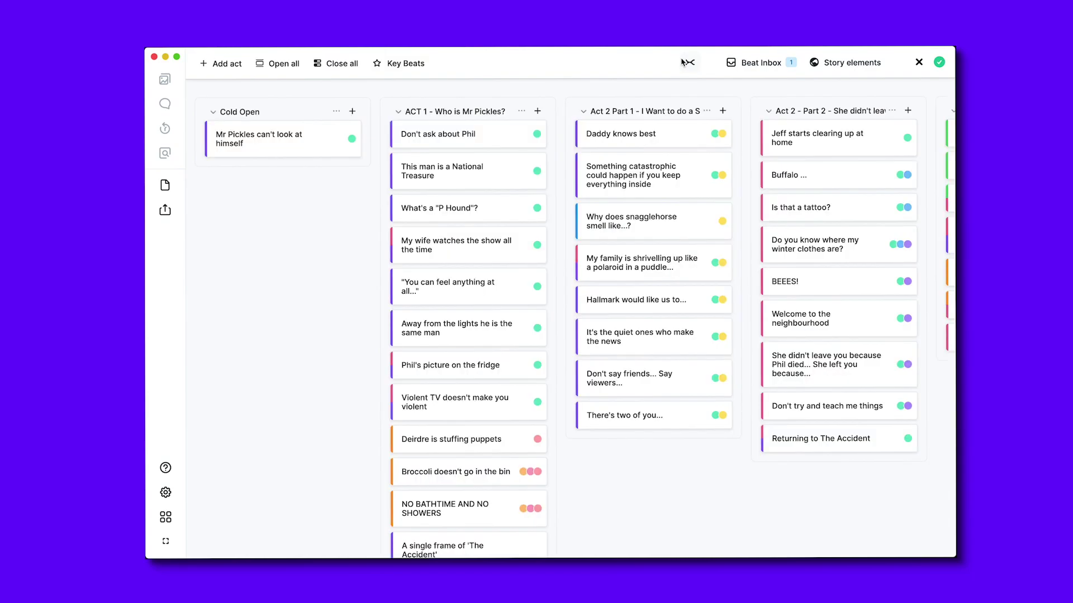
pyautogui.click(296, 66)
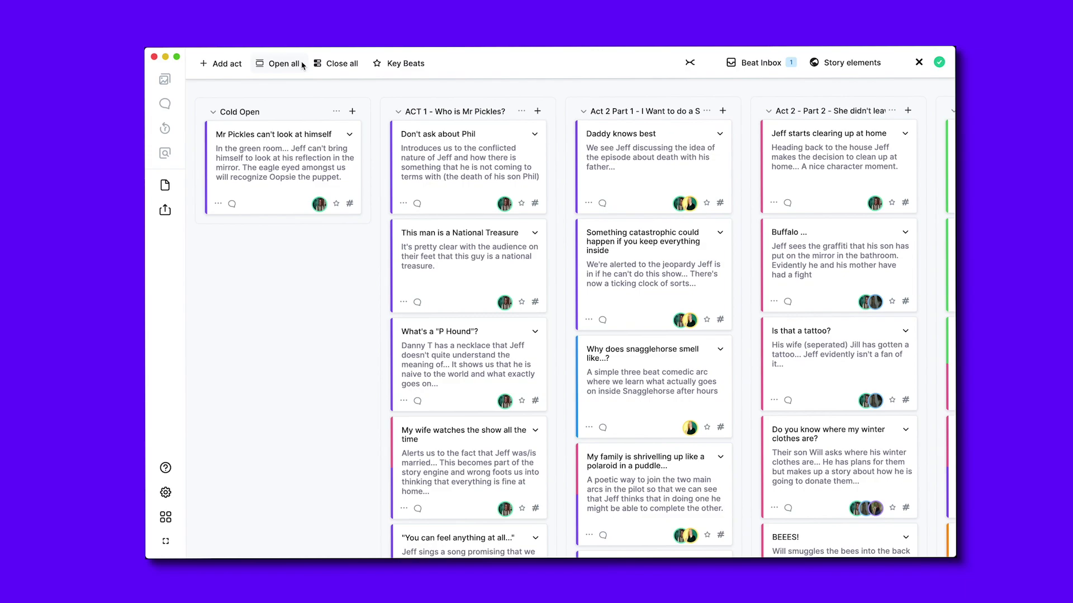
pyautogui.click(342, 63)
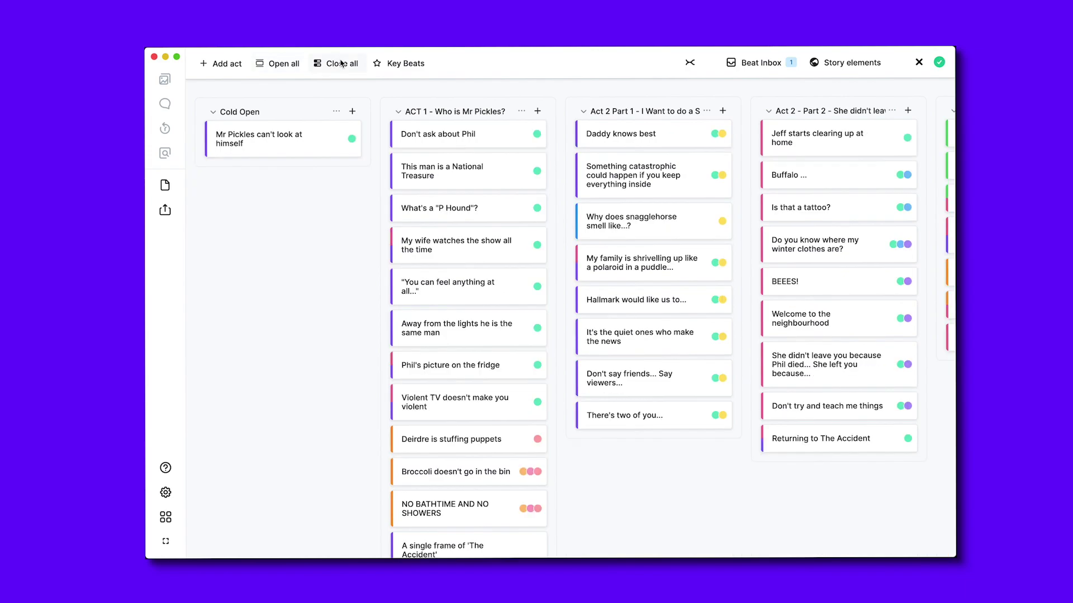
# Step: Open the KIDDING screenplay and review the 'Mr Pickles can't look at himself' beat details
pyautogui.click(918, 62)
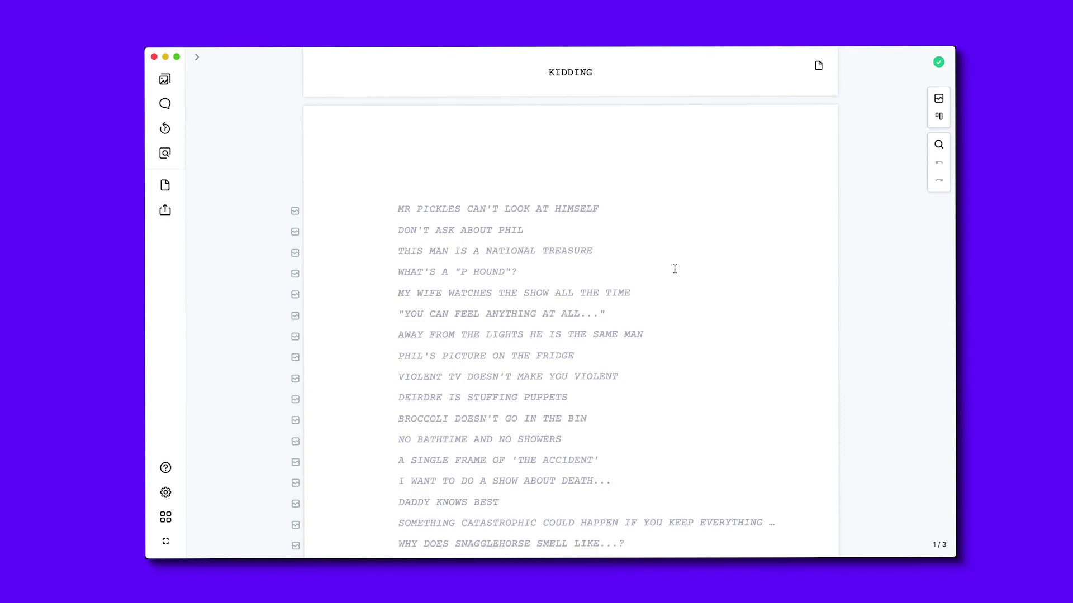
pyautogui.click(294, 212)
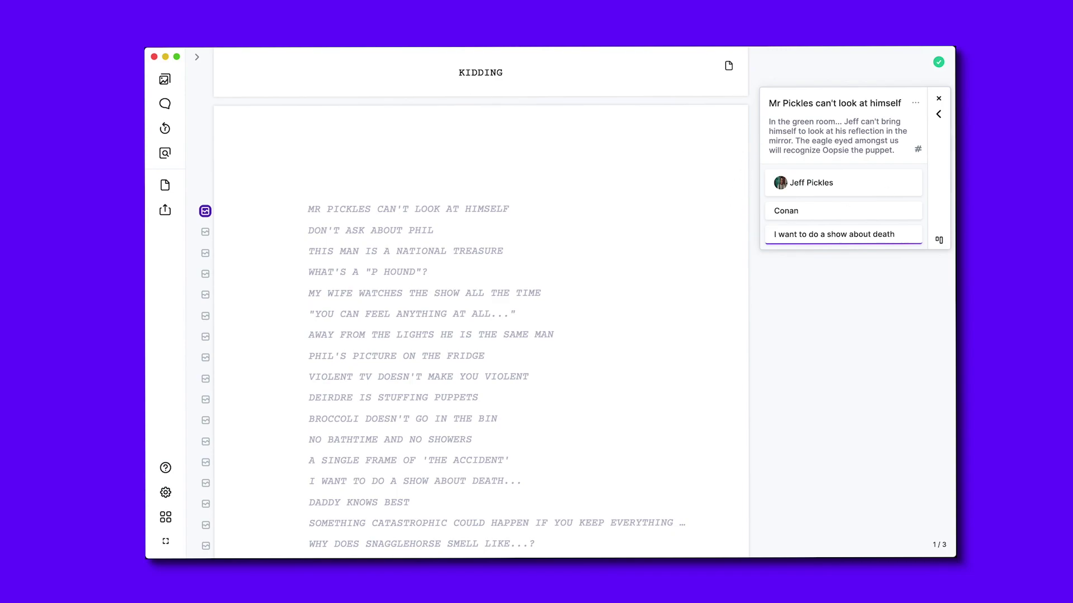
pyautogui.click(940, 114)
# Step: Scan the beat card list, then check the Storylines panel and close the sidebar
pyautogui.scroll(-5, 841, 186)
pyautogui.scroll(-10, 840, 186)
pyautogui.scroll(20, 840, 186)
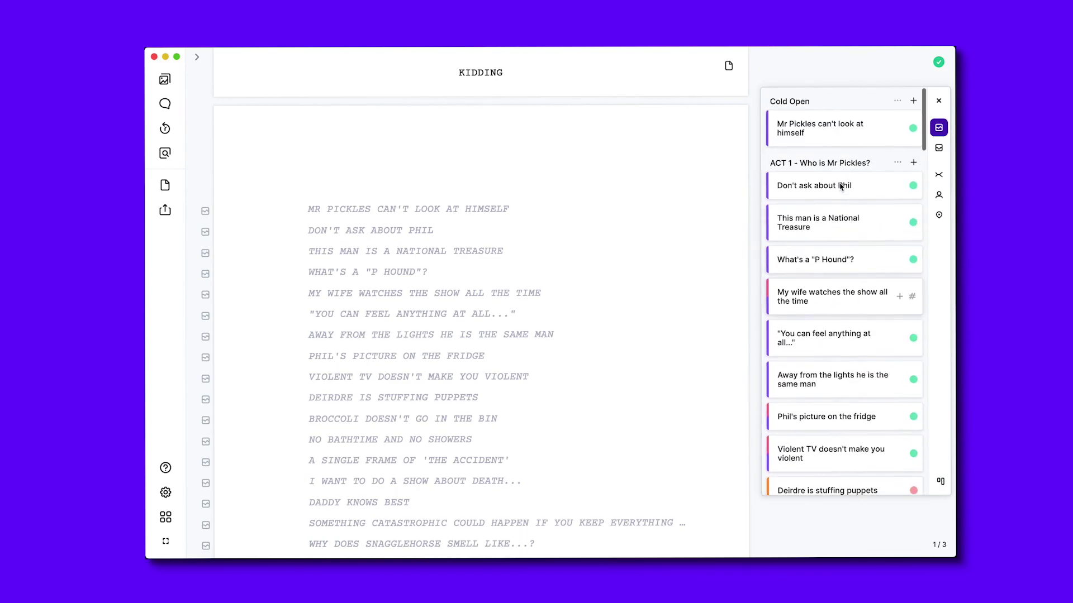
pyautogui.click(940, 176)
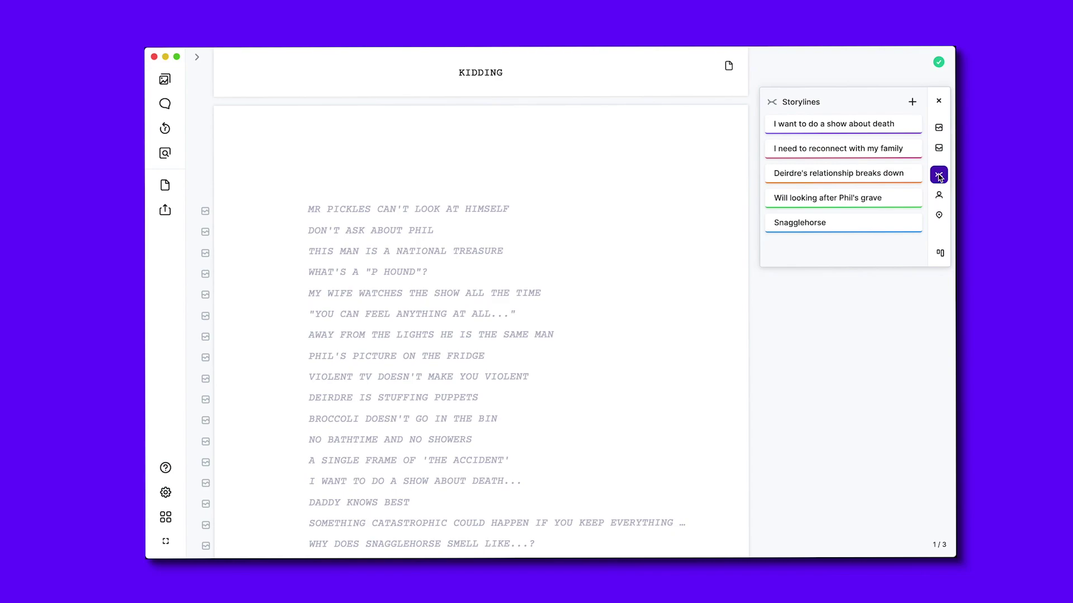
pyautogui.click(941, 102)
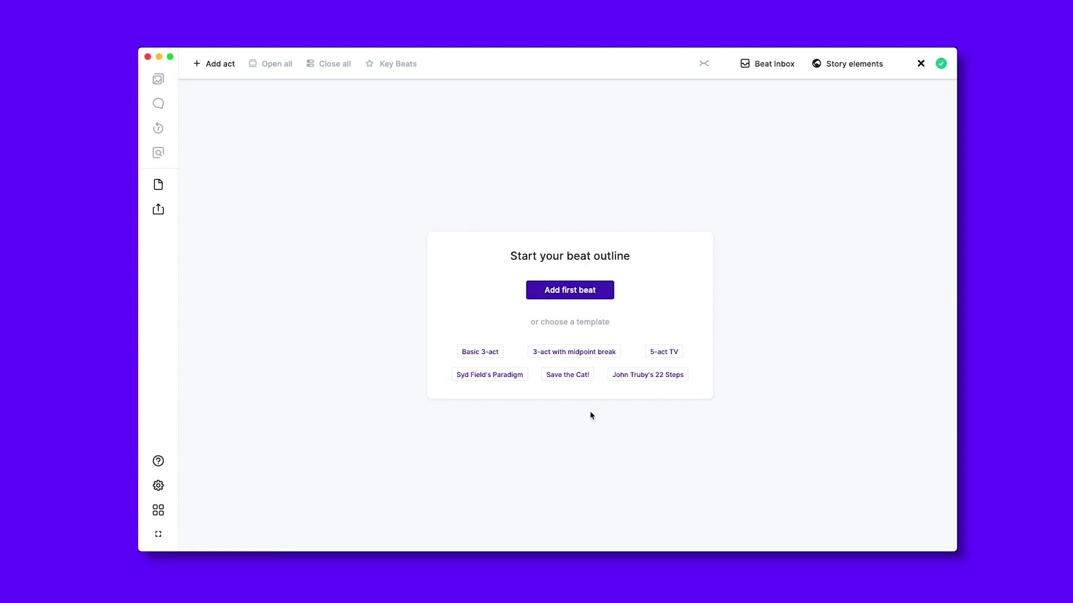
# Step: Start Syd Field's Paradigm outline and title the Opening scene 'This is the first scene I'm going to write'
pyautogui.click(502, 376)
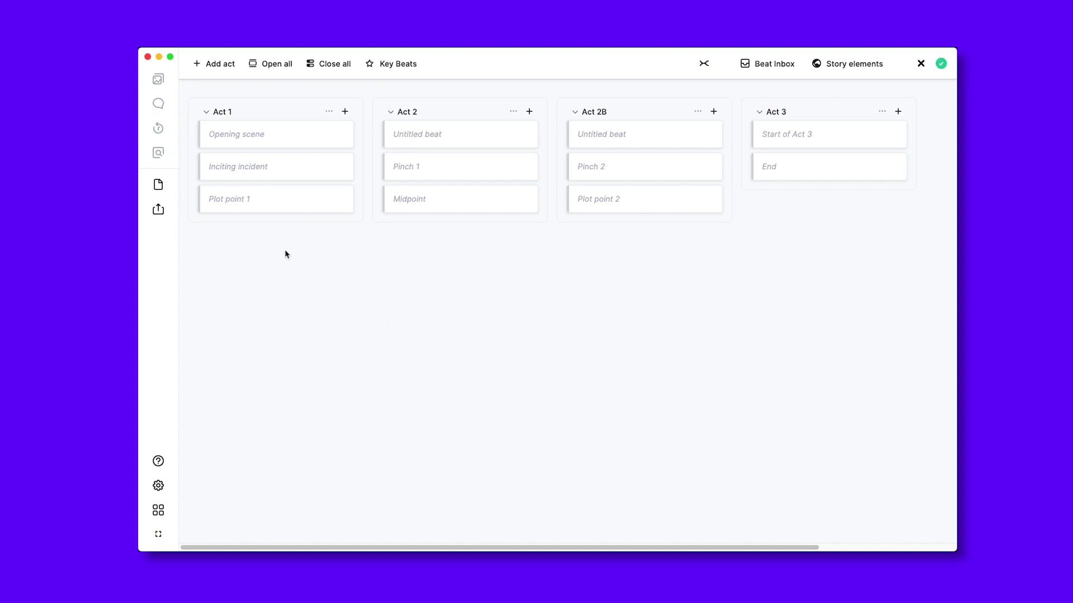
pyautogui.moveTo(707, 211)
pyautogui.click(227, 135)
pyautogui.write('This ')
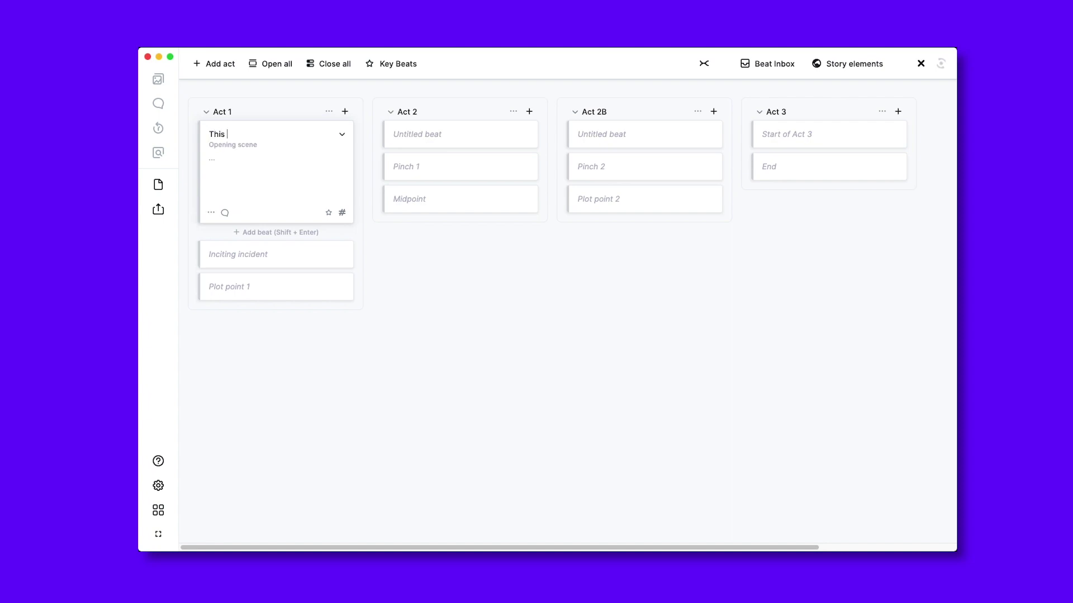
pyautogui.write("is the first scene I'm going to write")
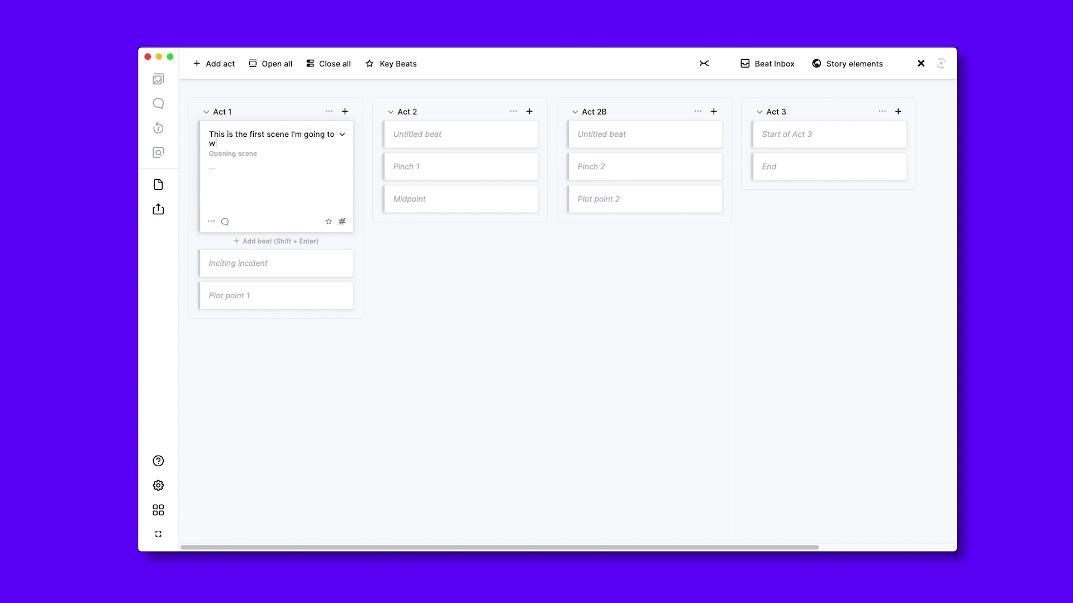